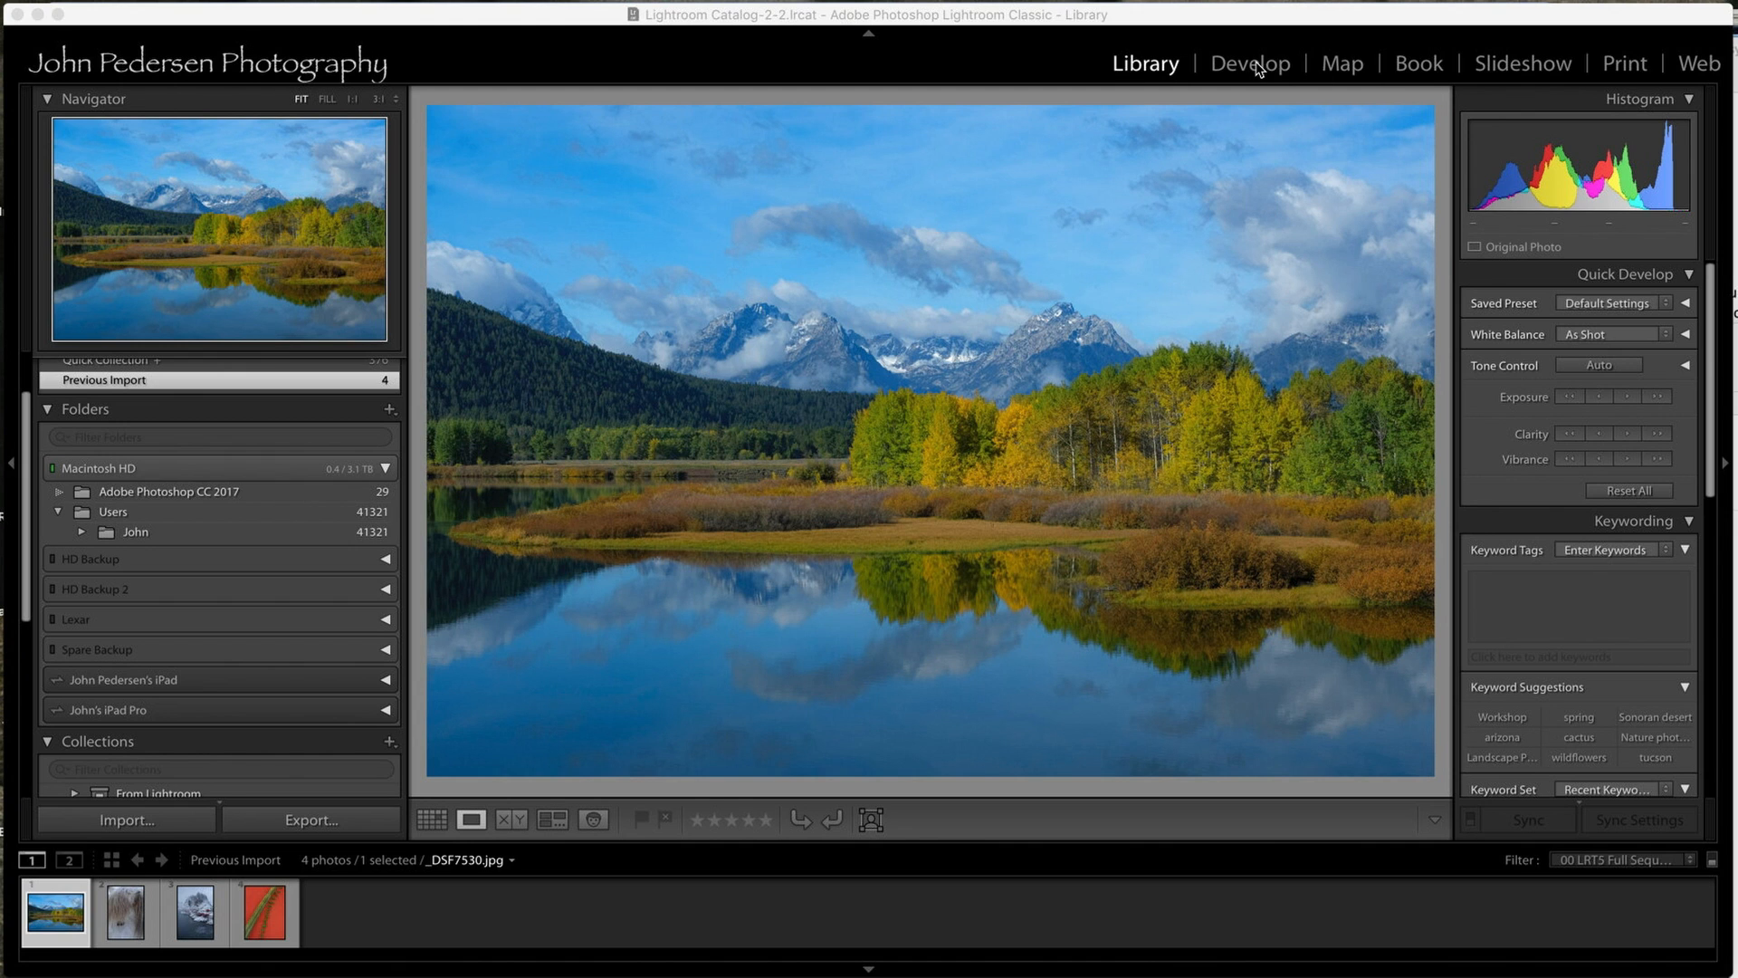
Open the lake landscape photo in the Develop module and collapse the Basic adjustments.
left_click(1254, 65)
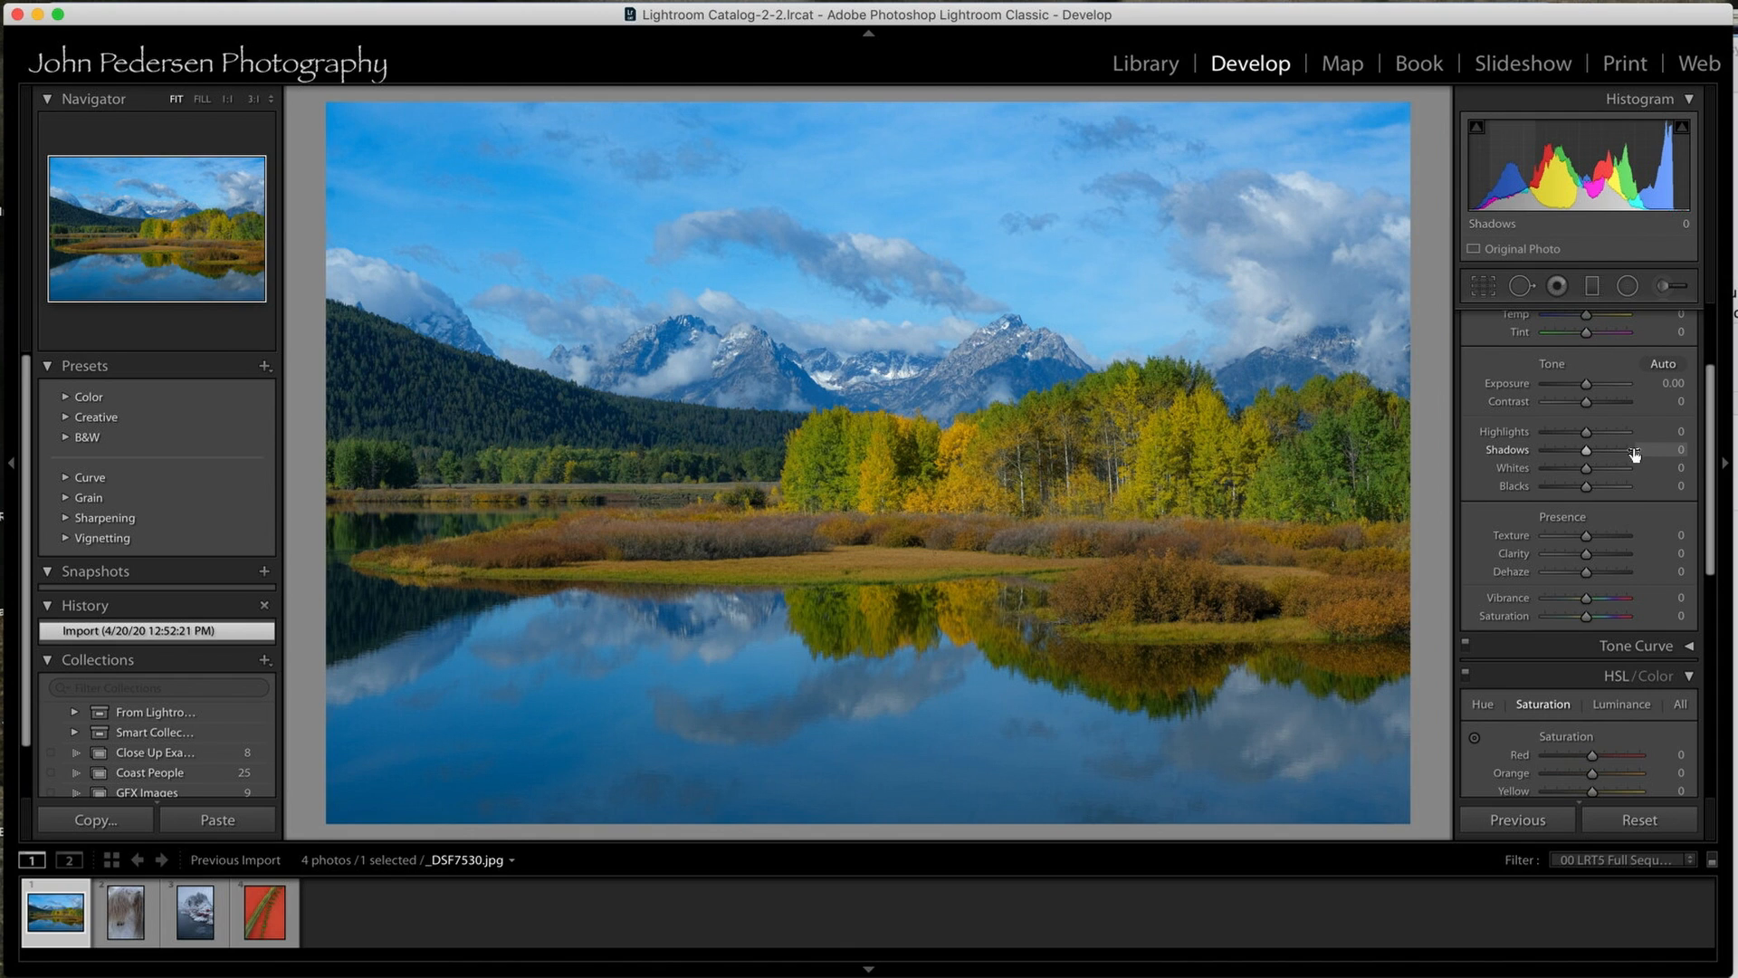
left_click_drag(1713, 371, 1717, 324)
left_click(1693, 321)
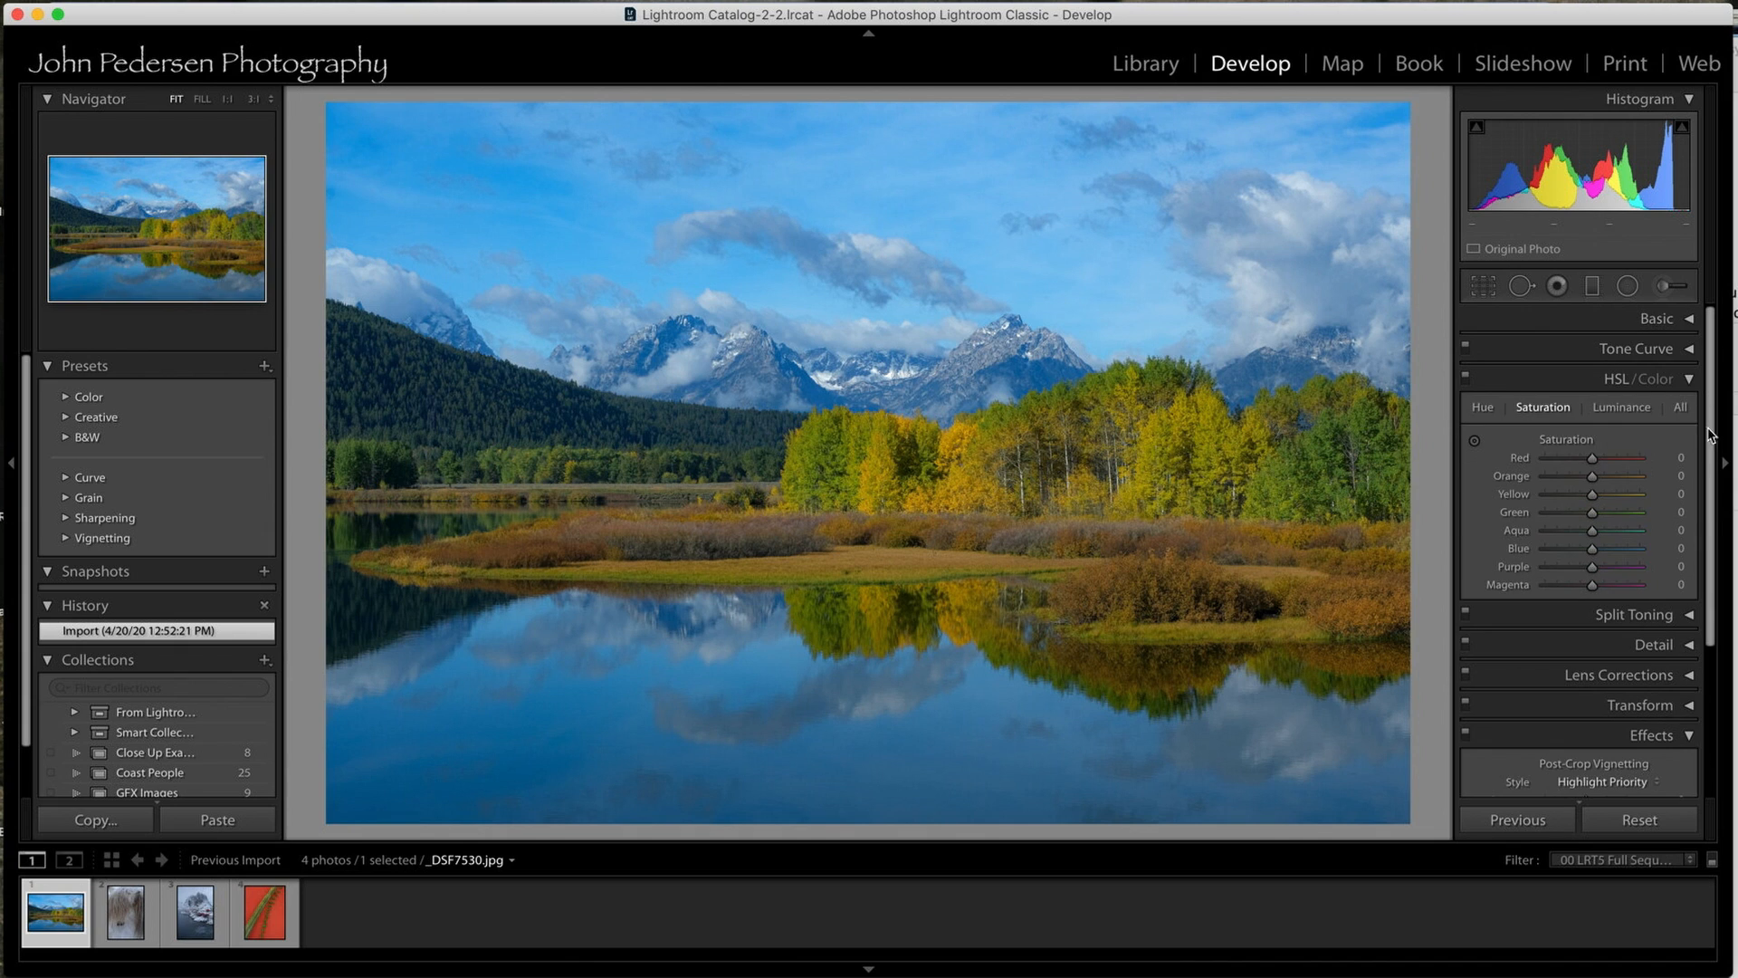
Darken the lake photo's edges with a post-crop vignette, trying an amount of -21 and settling on -14.
left_click_drag(1712, 514, 1720, 667)
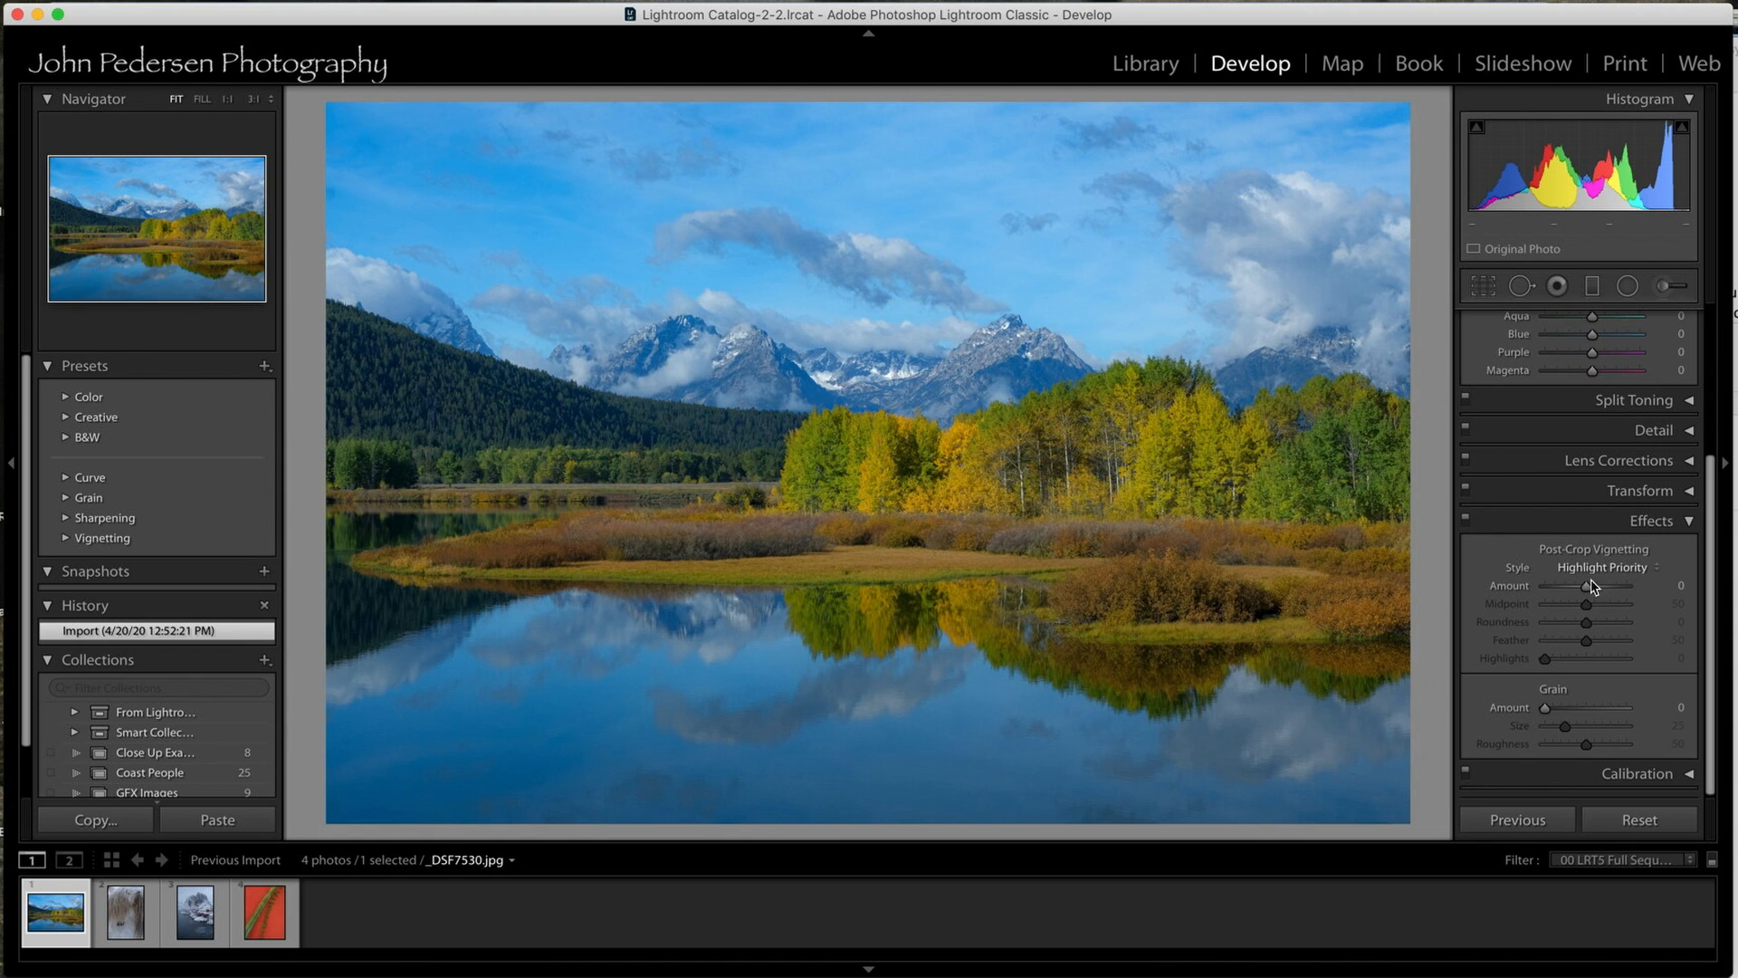
mouse_move(1586, 593)
left_mouse_down()
mouse_move(1570, 592)
mouse_move(1627, 585)
mouse_move(1580, 590)
left_mouse_up()
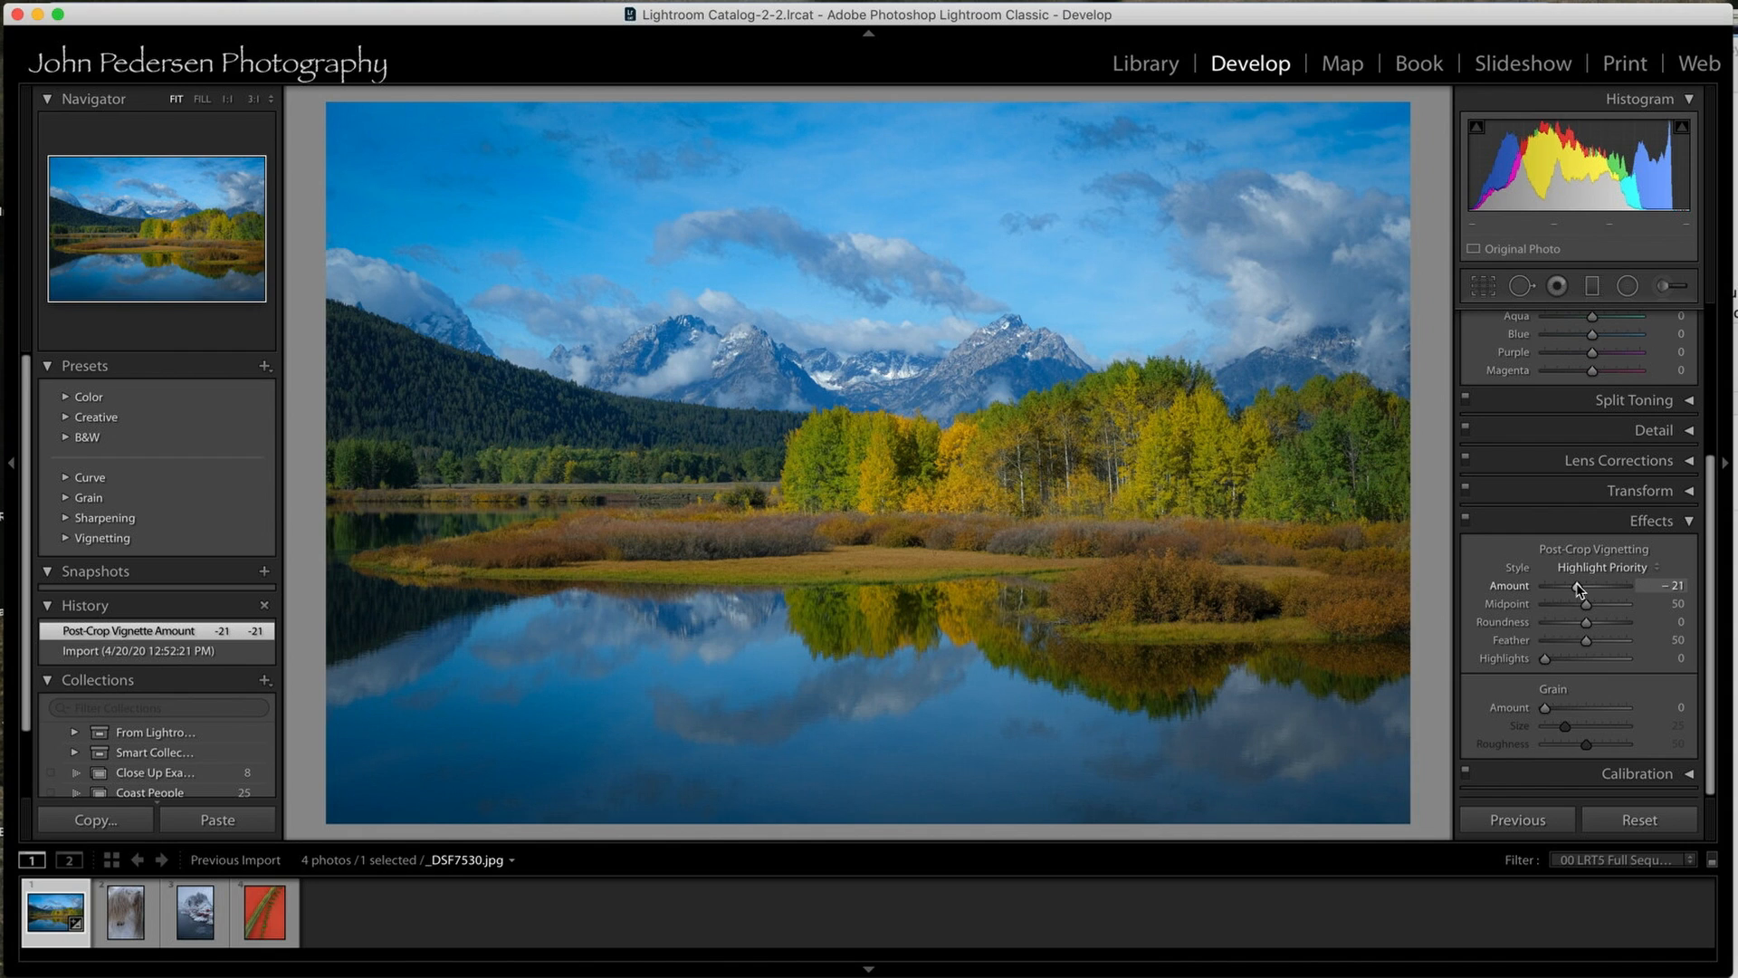
left_click_drag(1579, 589, 1581, 588)
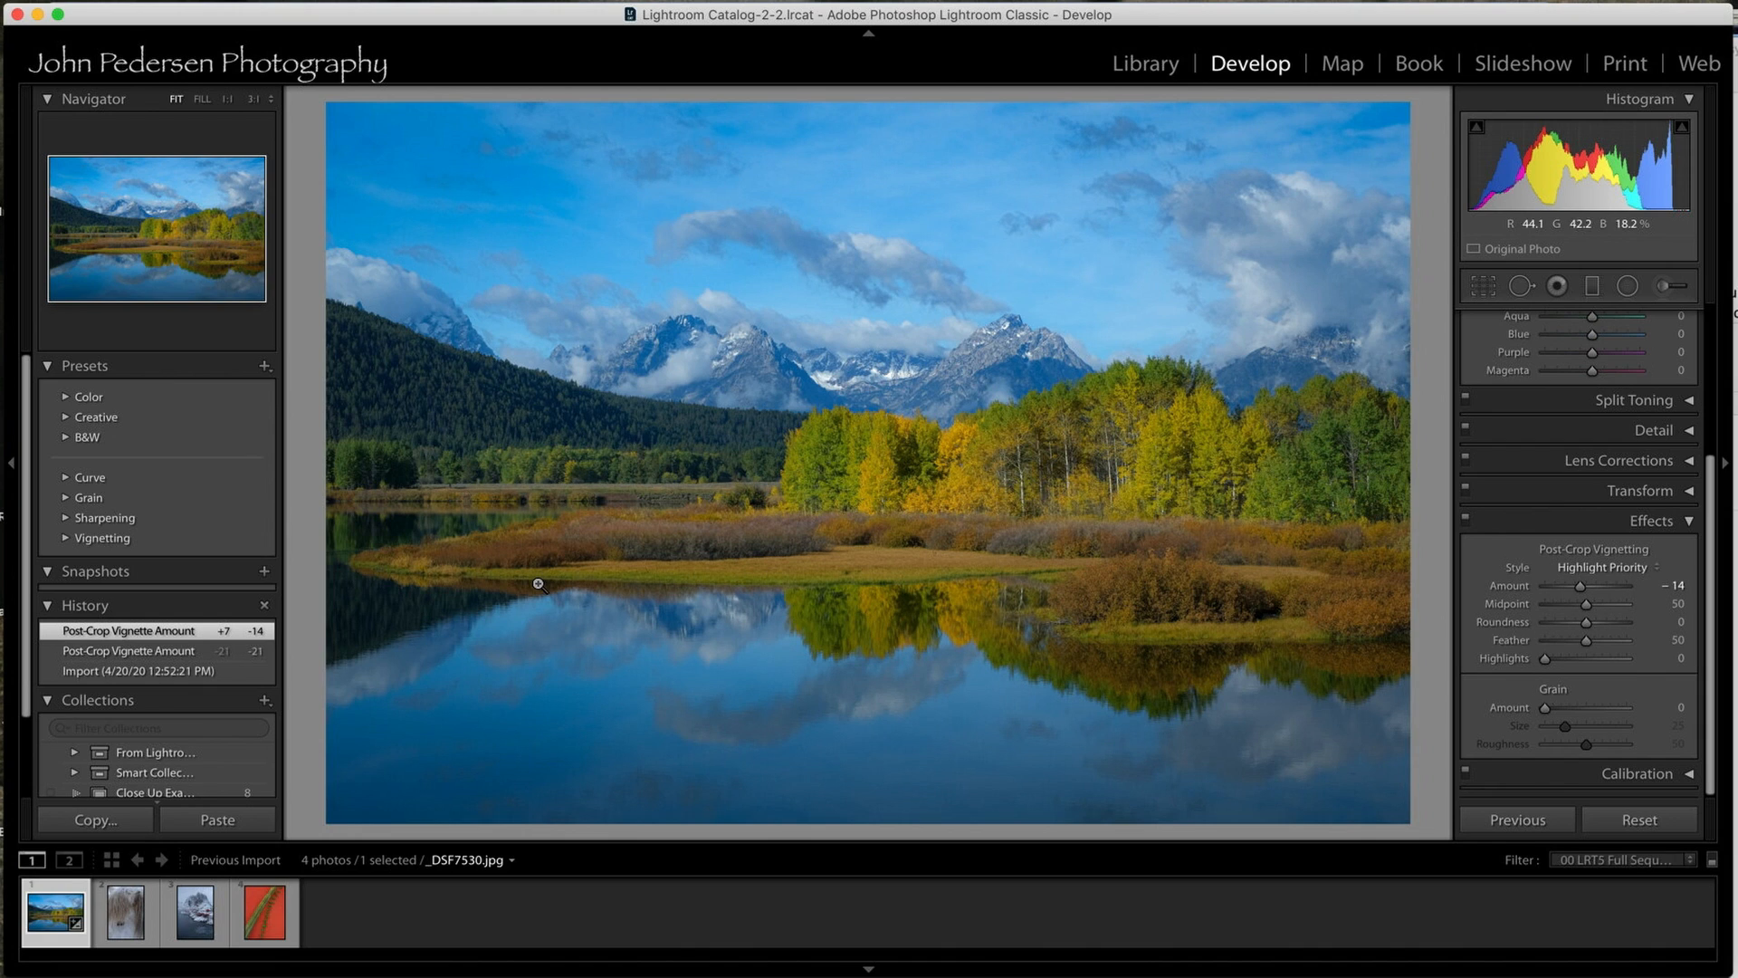
Compare the lake photo's imported state with the vignetted version by switching between its history states.
left_click(211, 673)
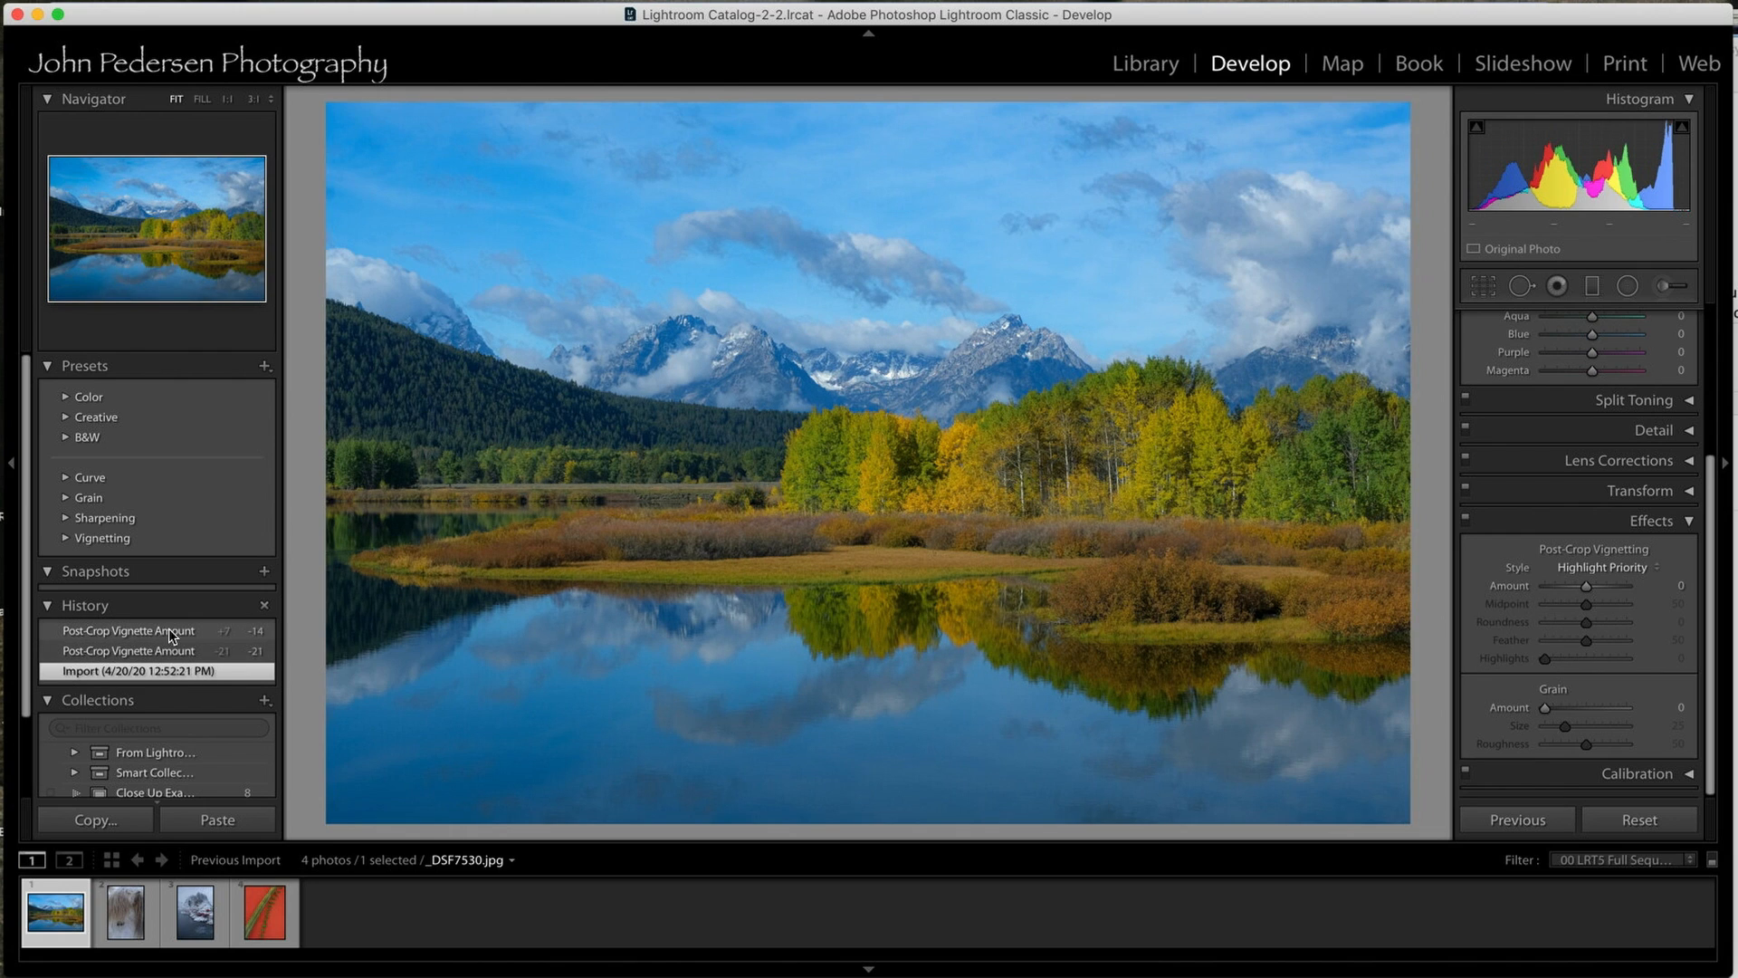
left_click(170, 632)
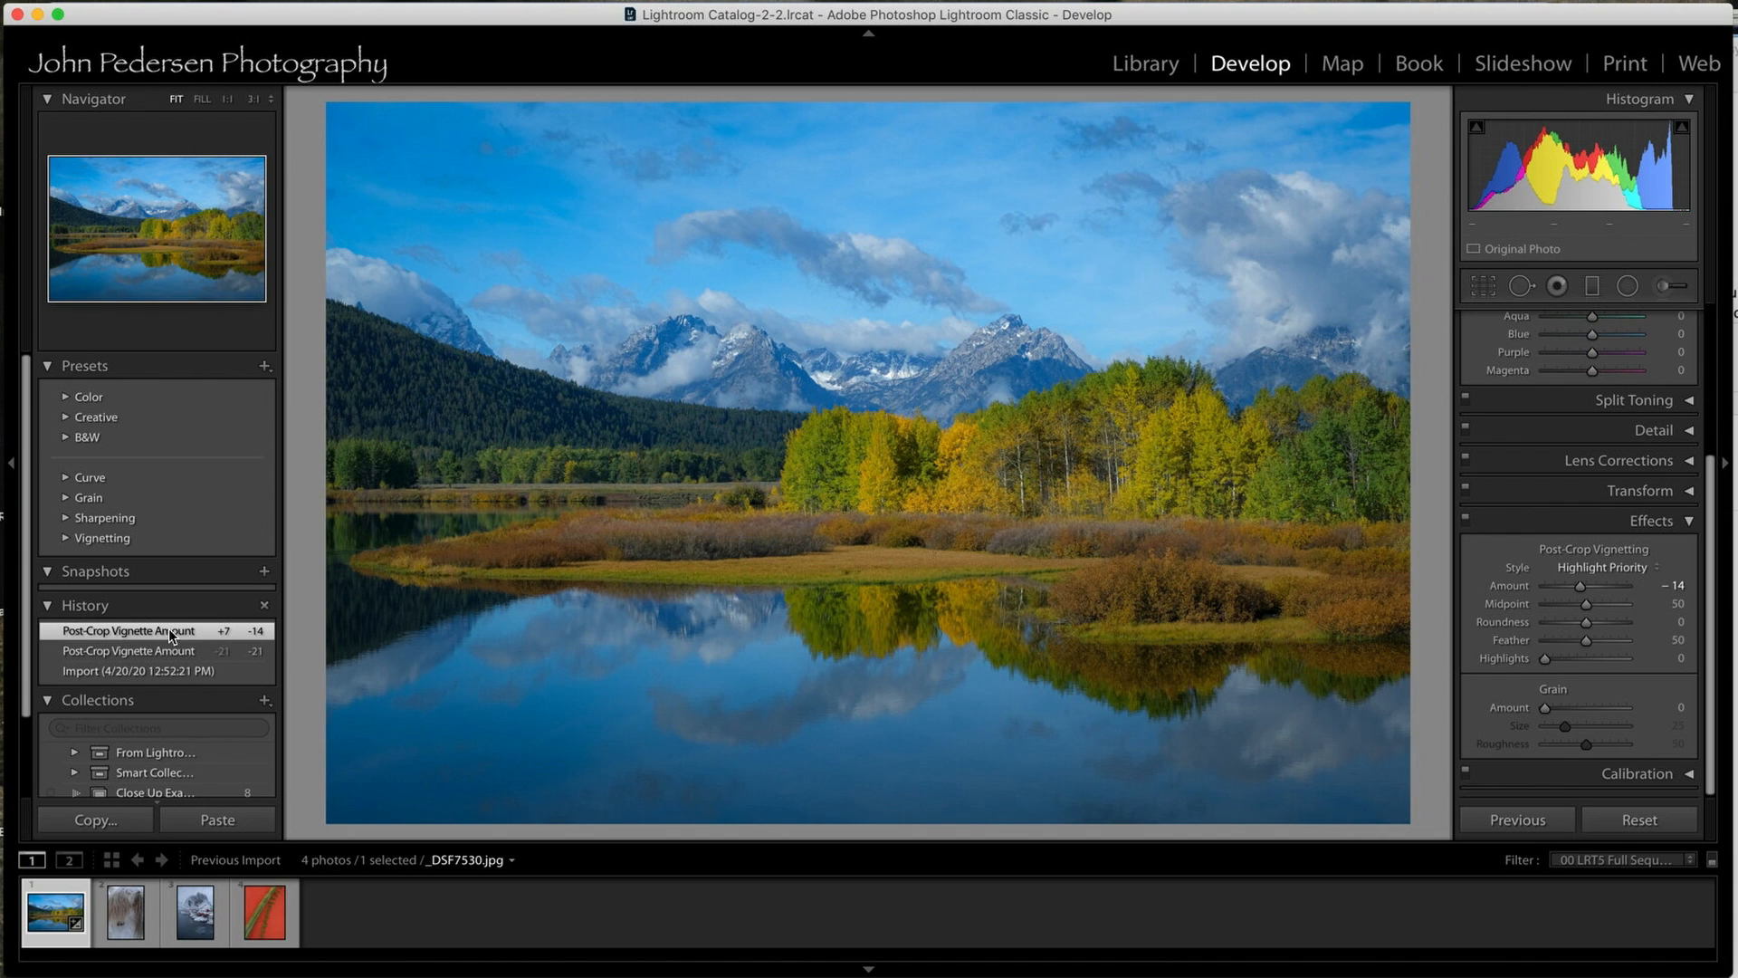
left_click(166, 671)
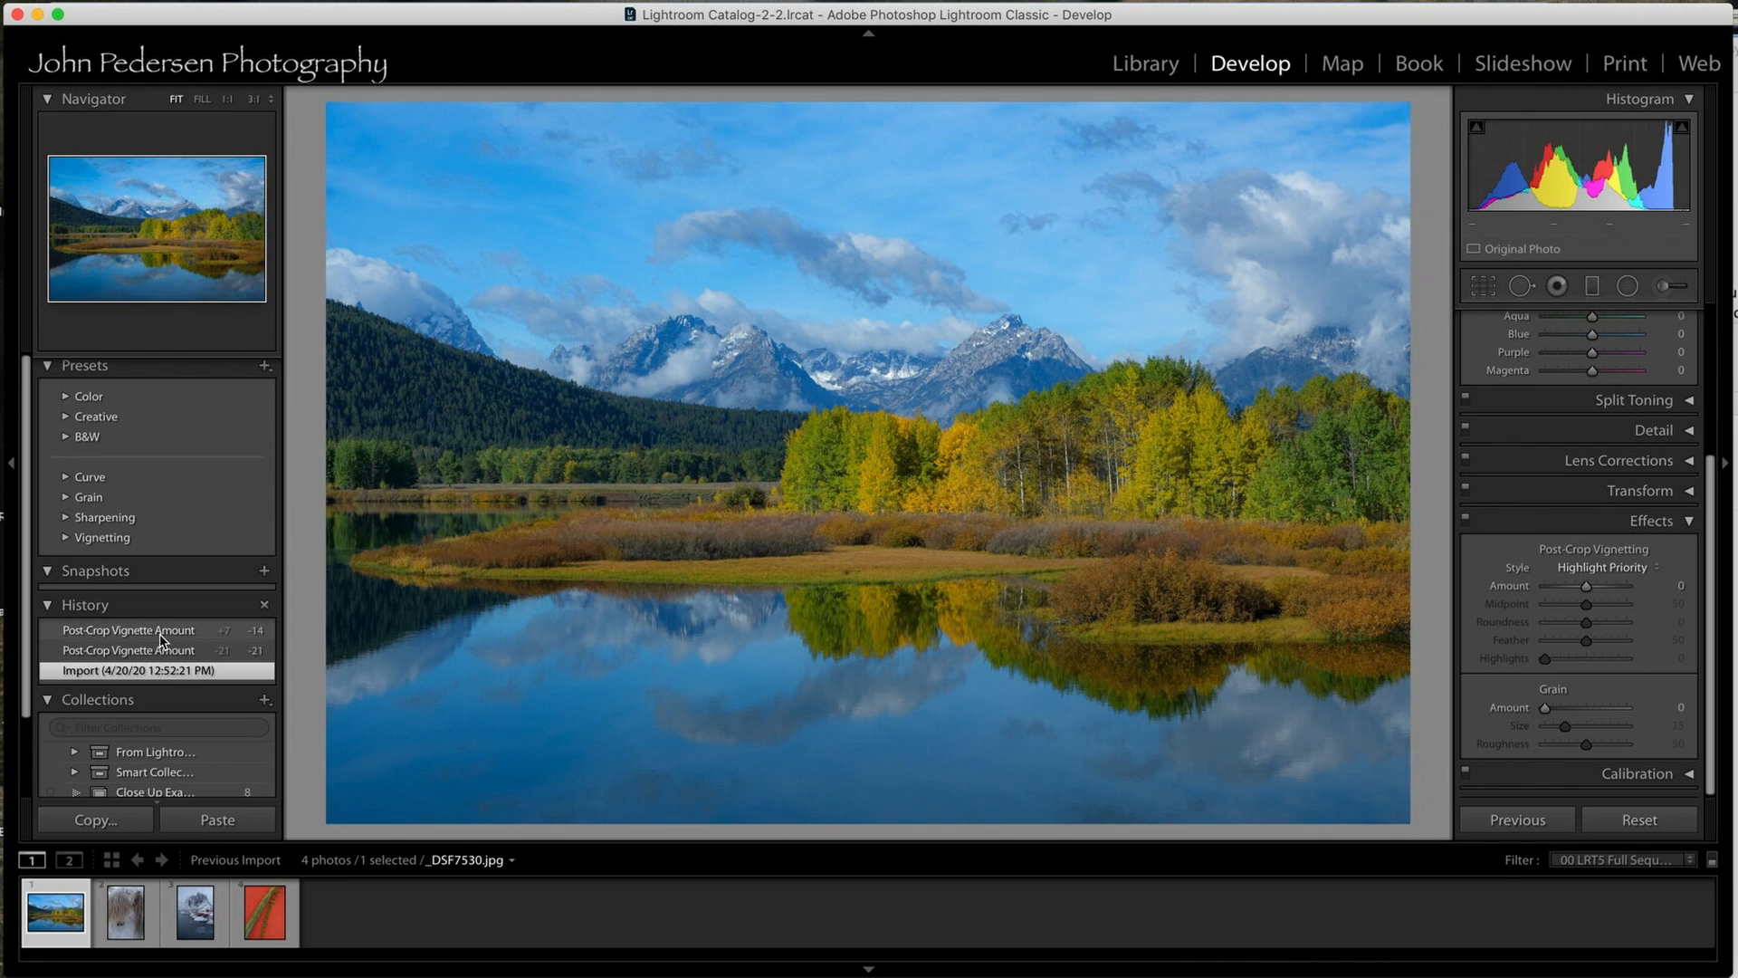
left_click(163, 632)
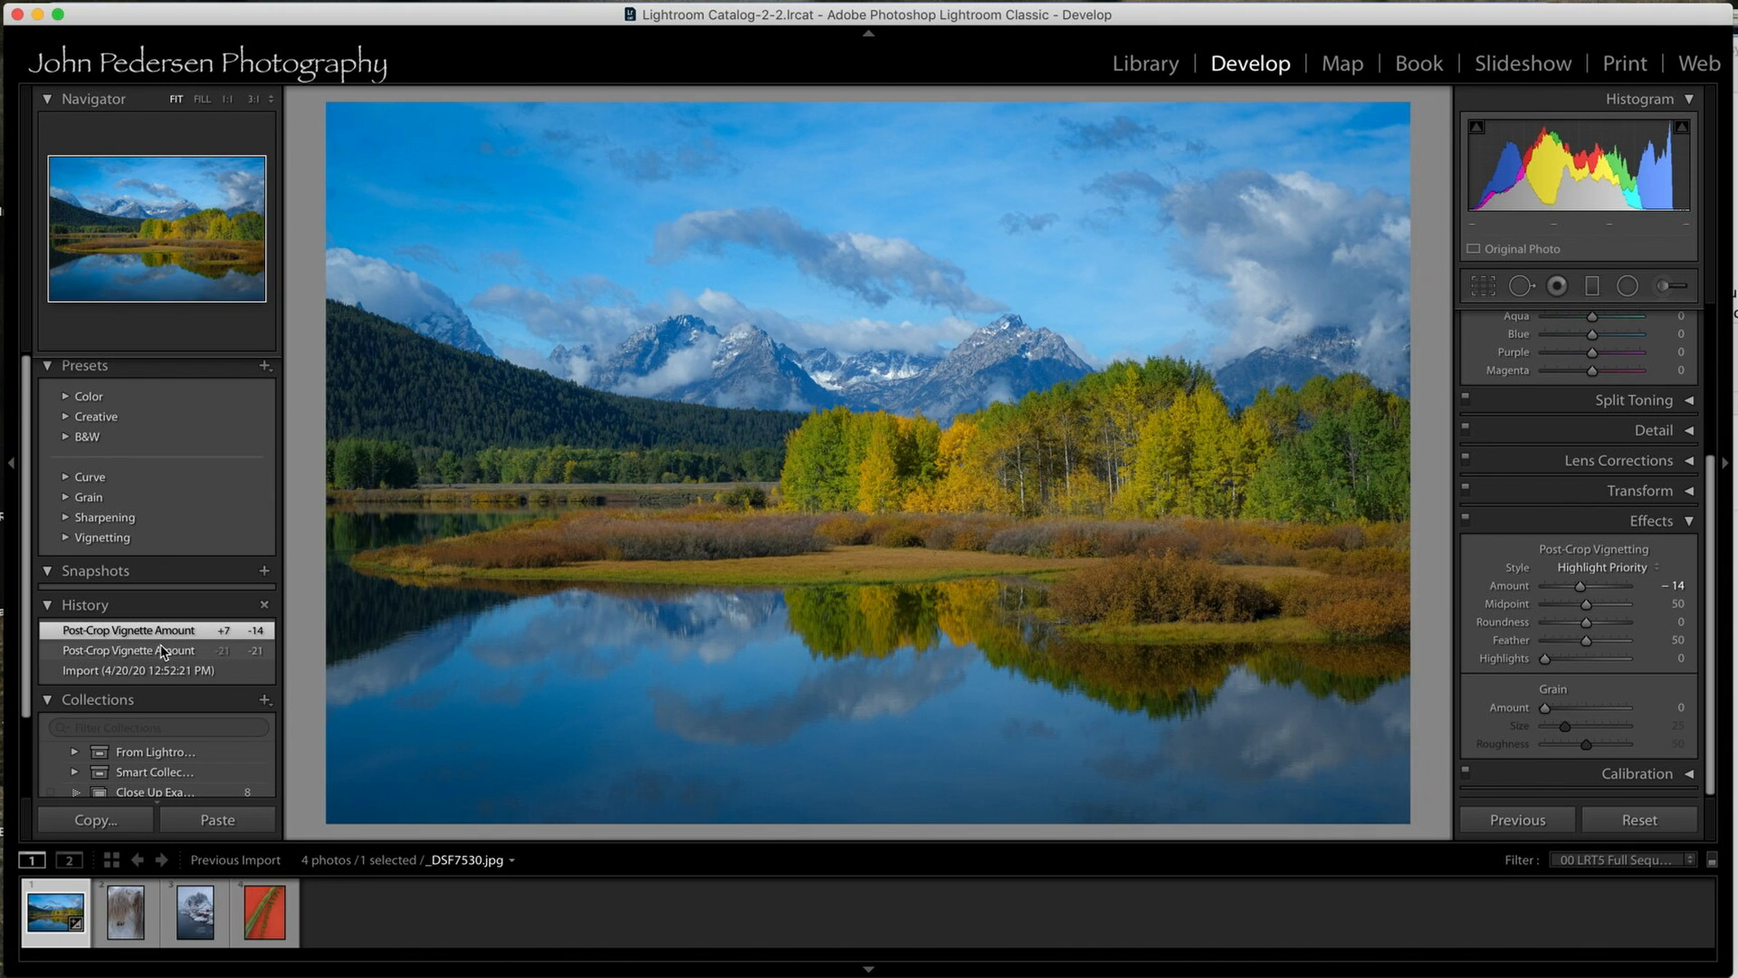
Return the lake photo to its imported state and clear its edit history.
left_click(170, 670)
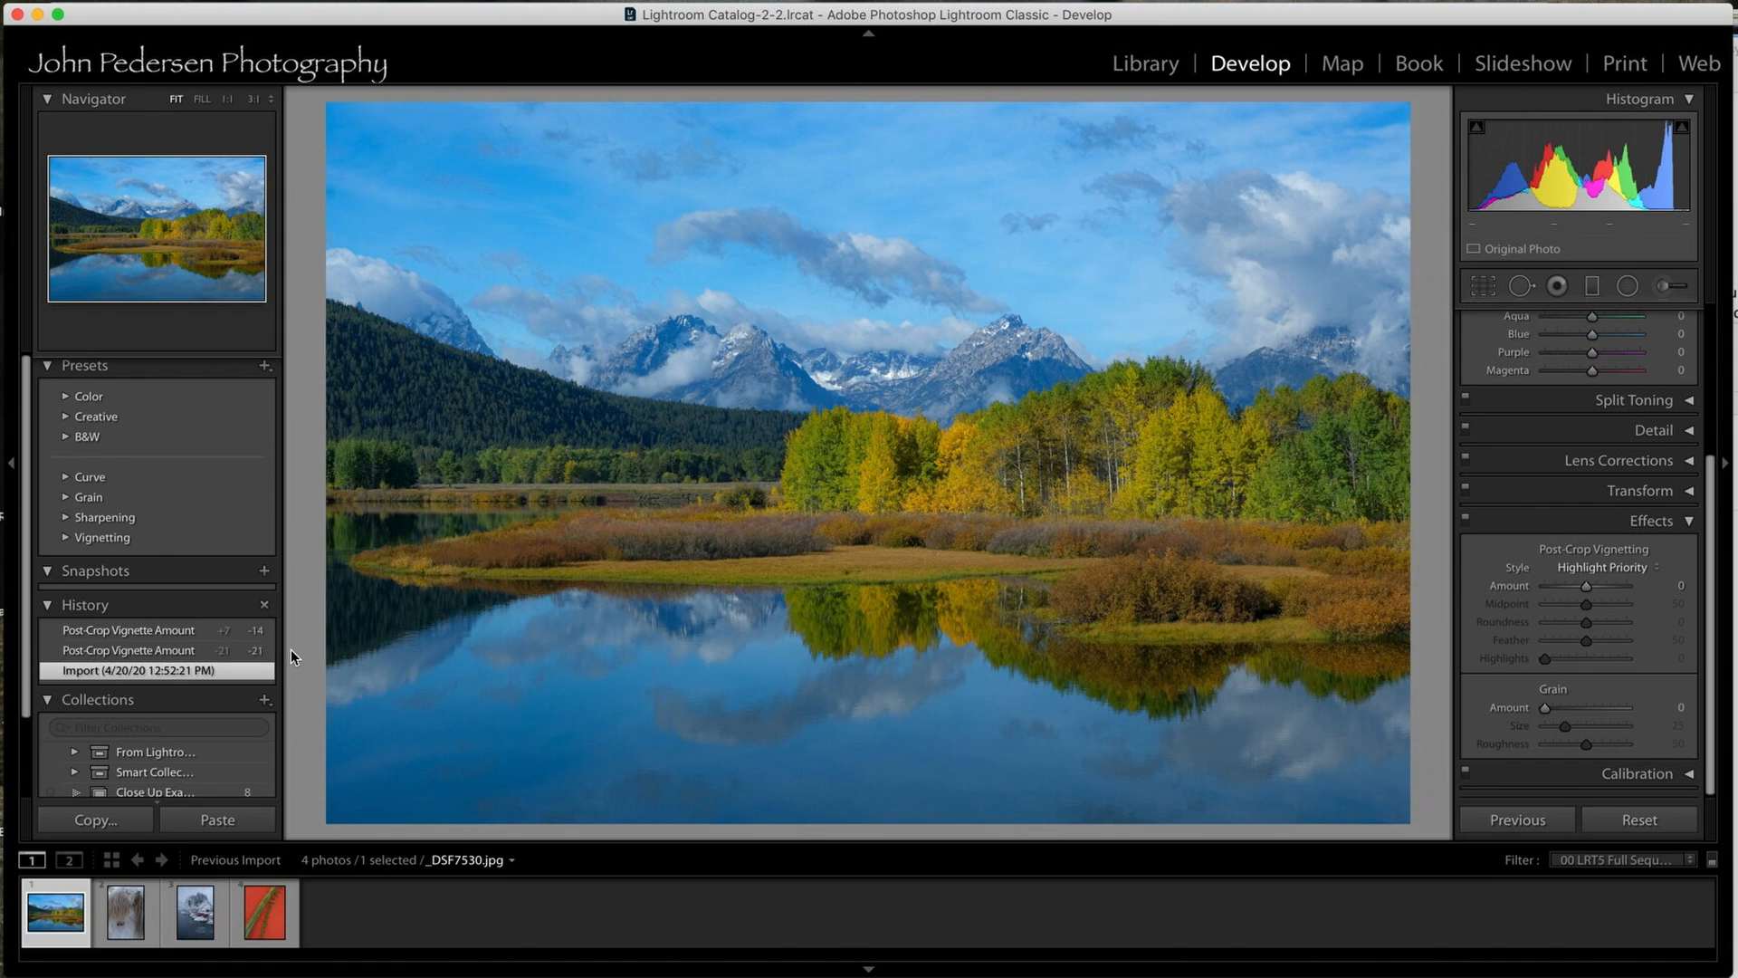
right_click(175, 636)
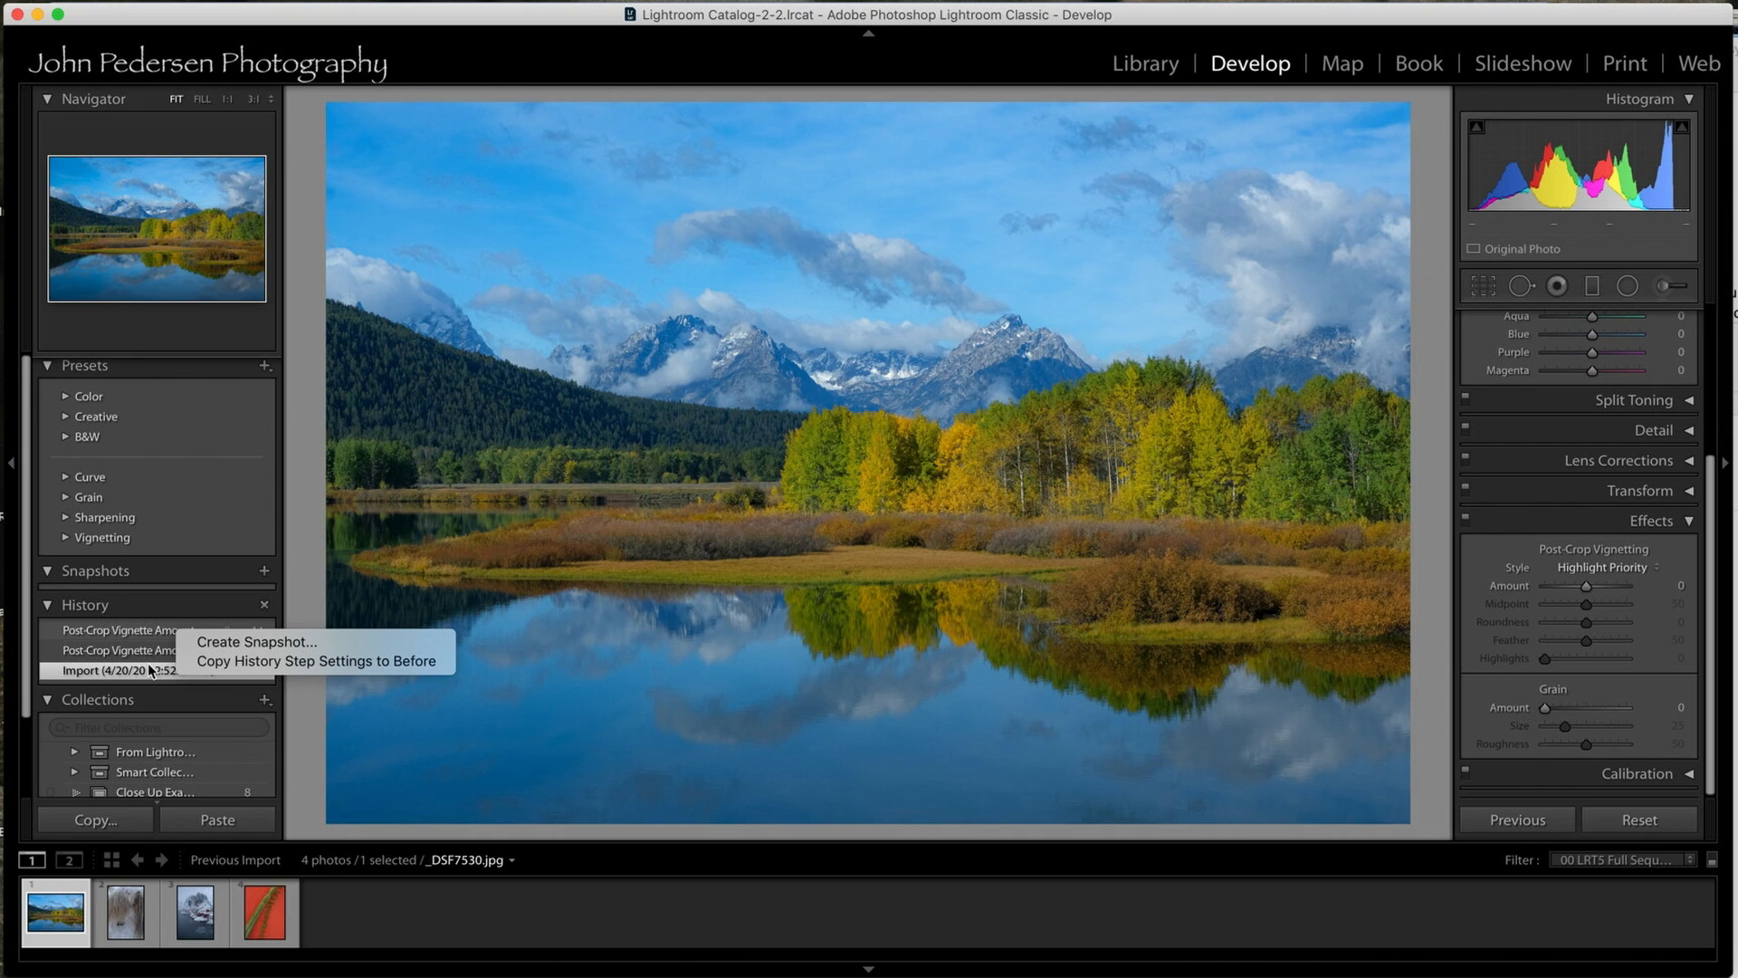
left_click(263, 607)
left_click(264, 608)
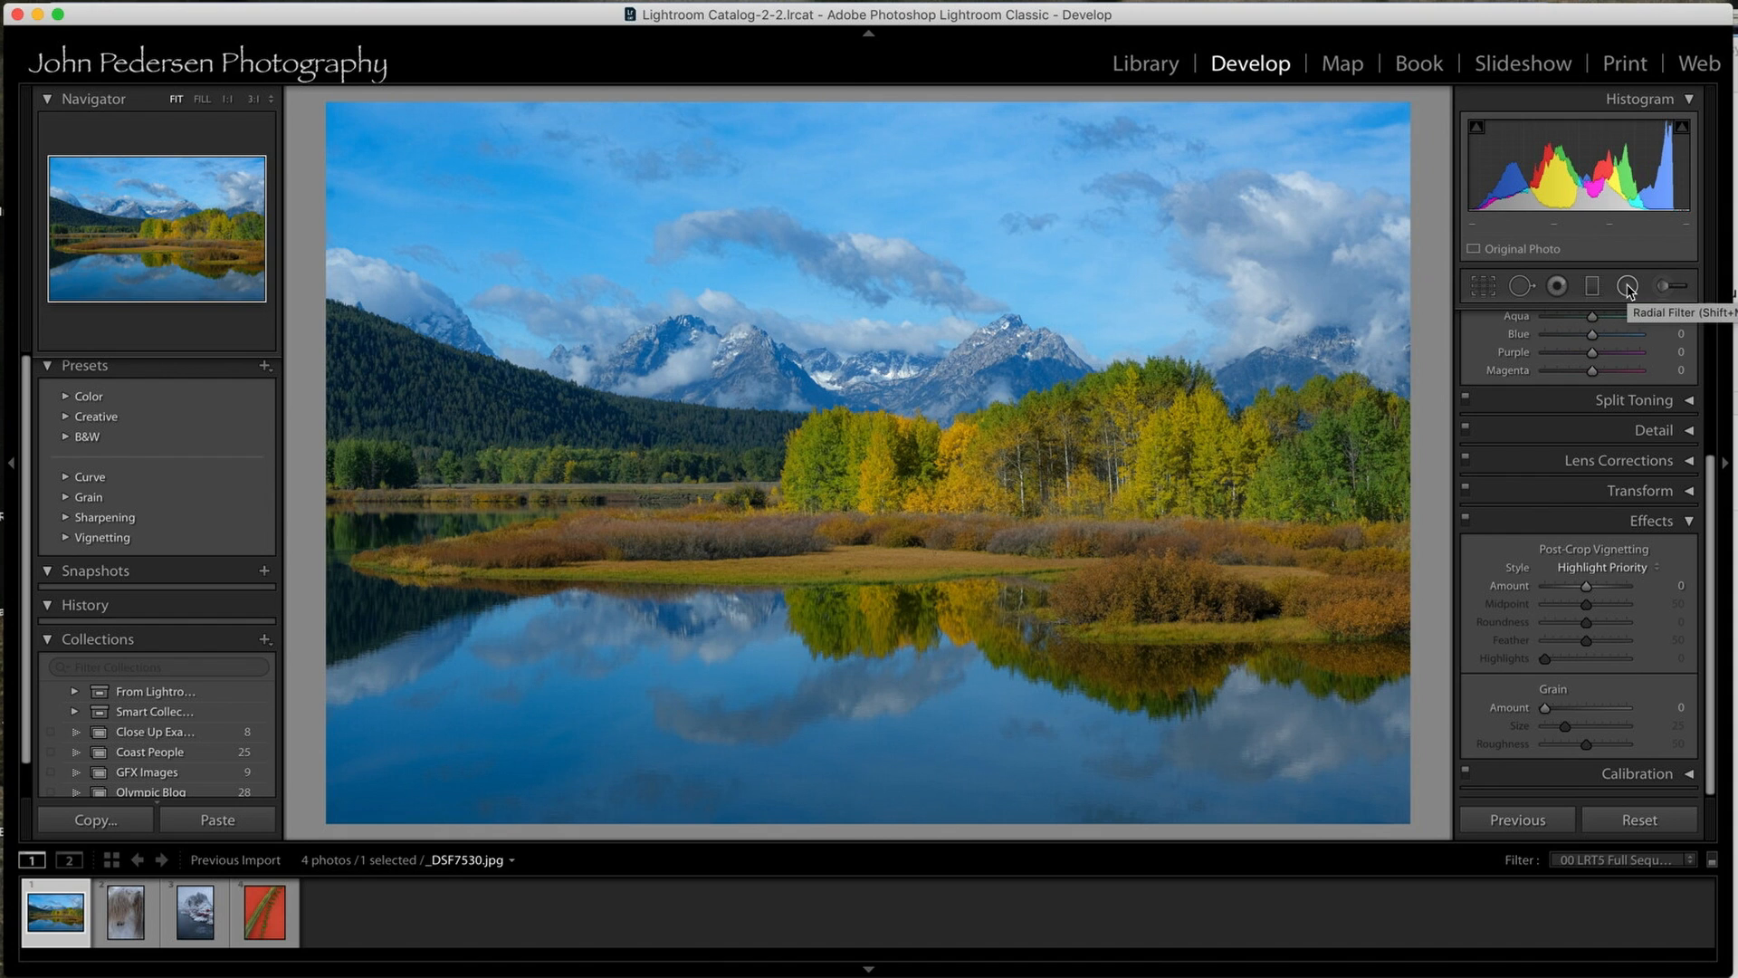
Draw a large elliptical radial filter on the lake photo, move it over the trees, and make it wider and taller.
left_click(1626, 288)
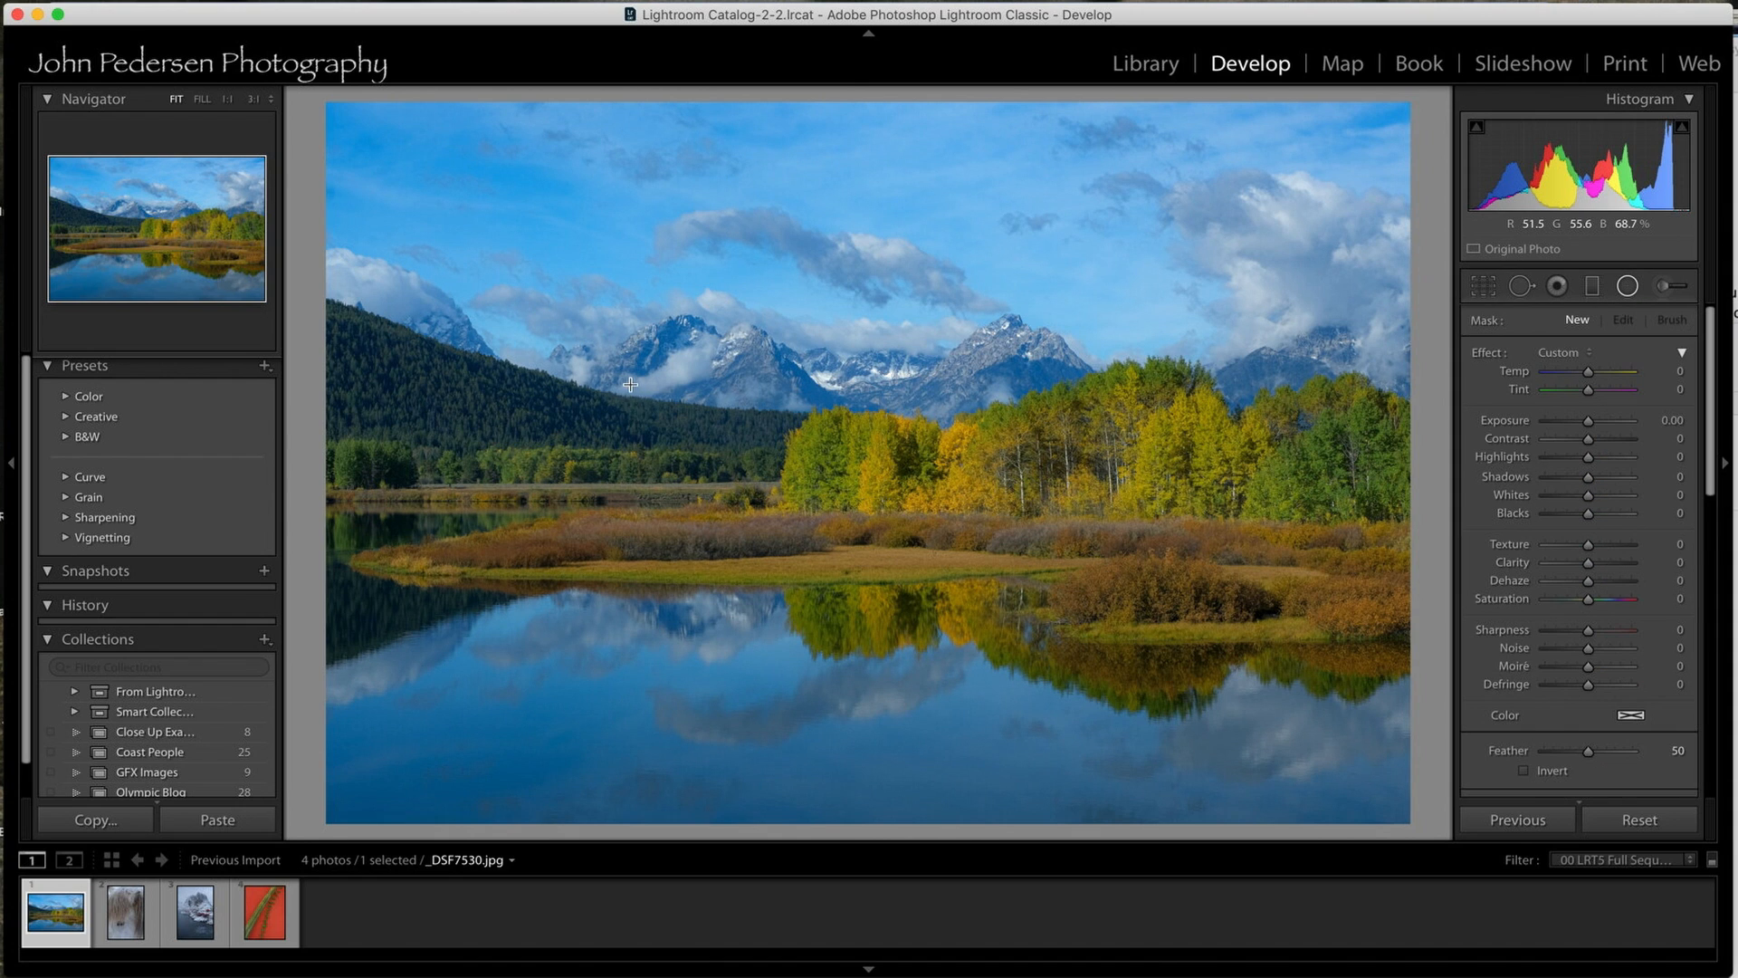
left_click_drag(631, 384, 1037, 623)
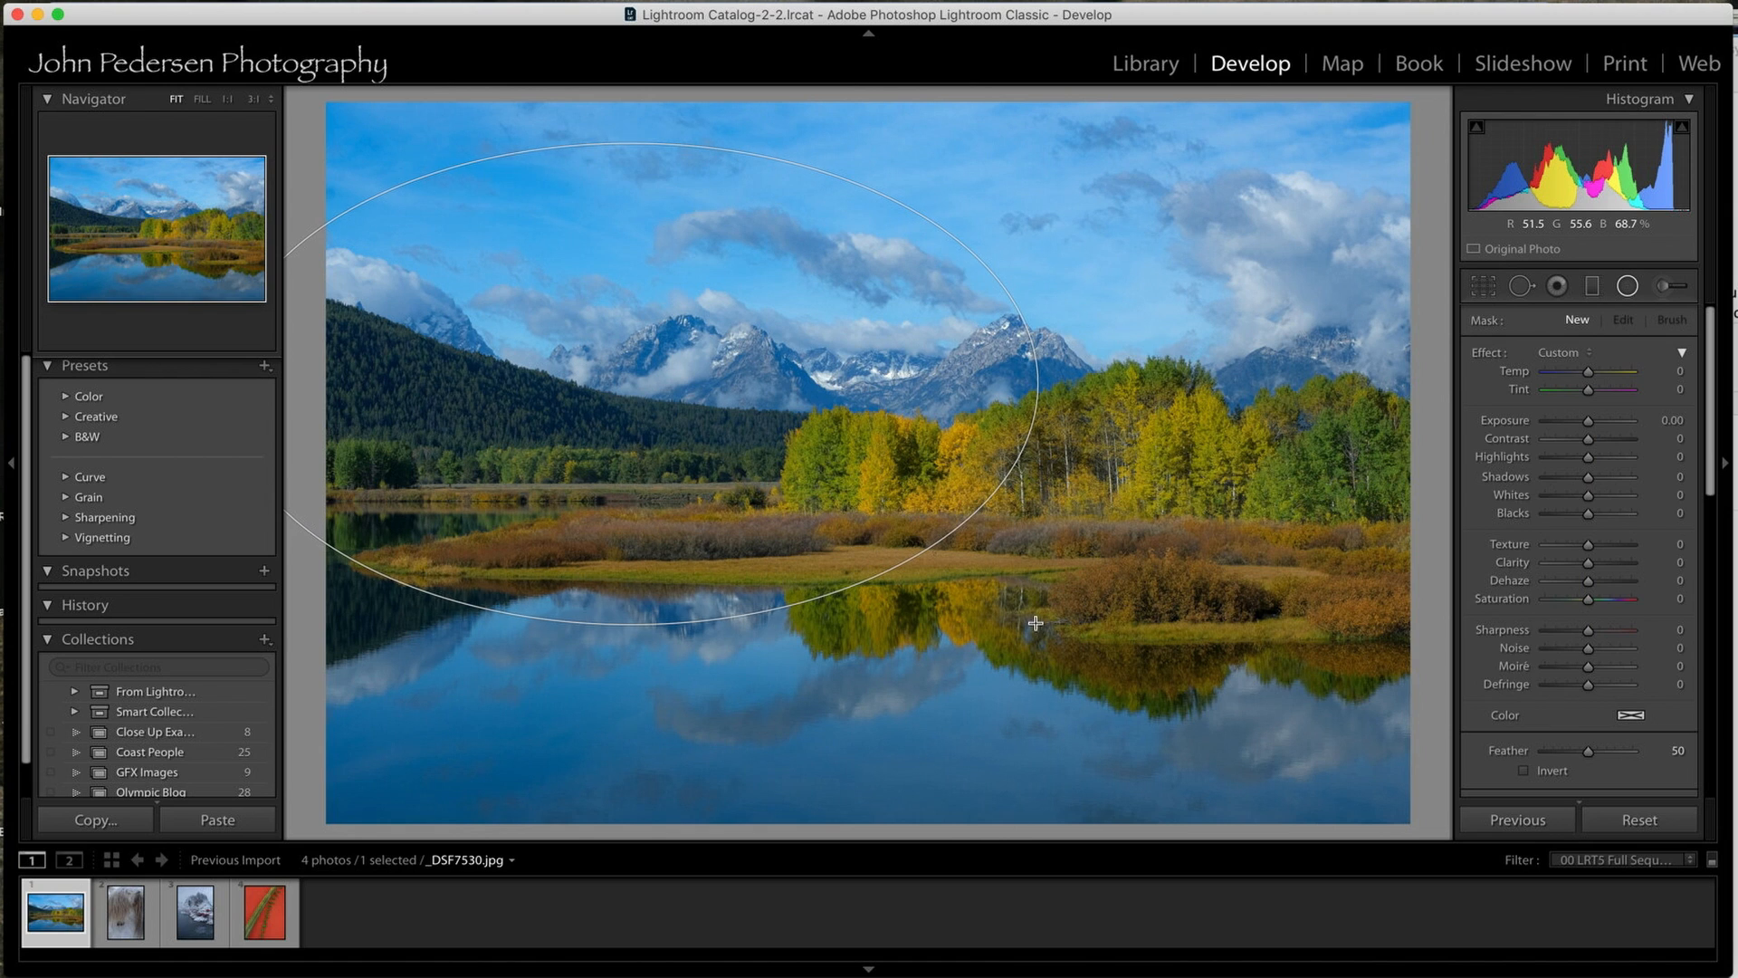
left_click_drag(636, 384, 887, 444)
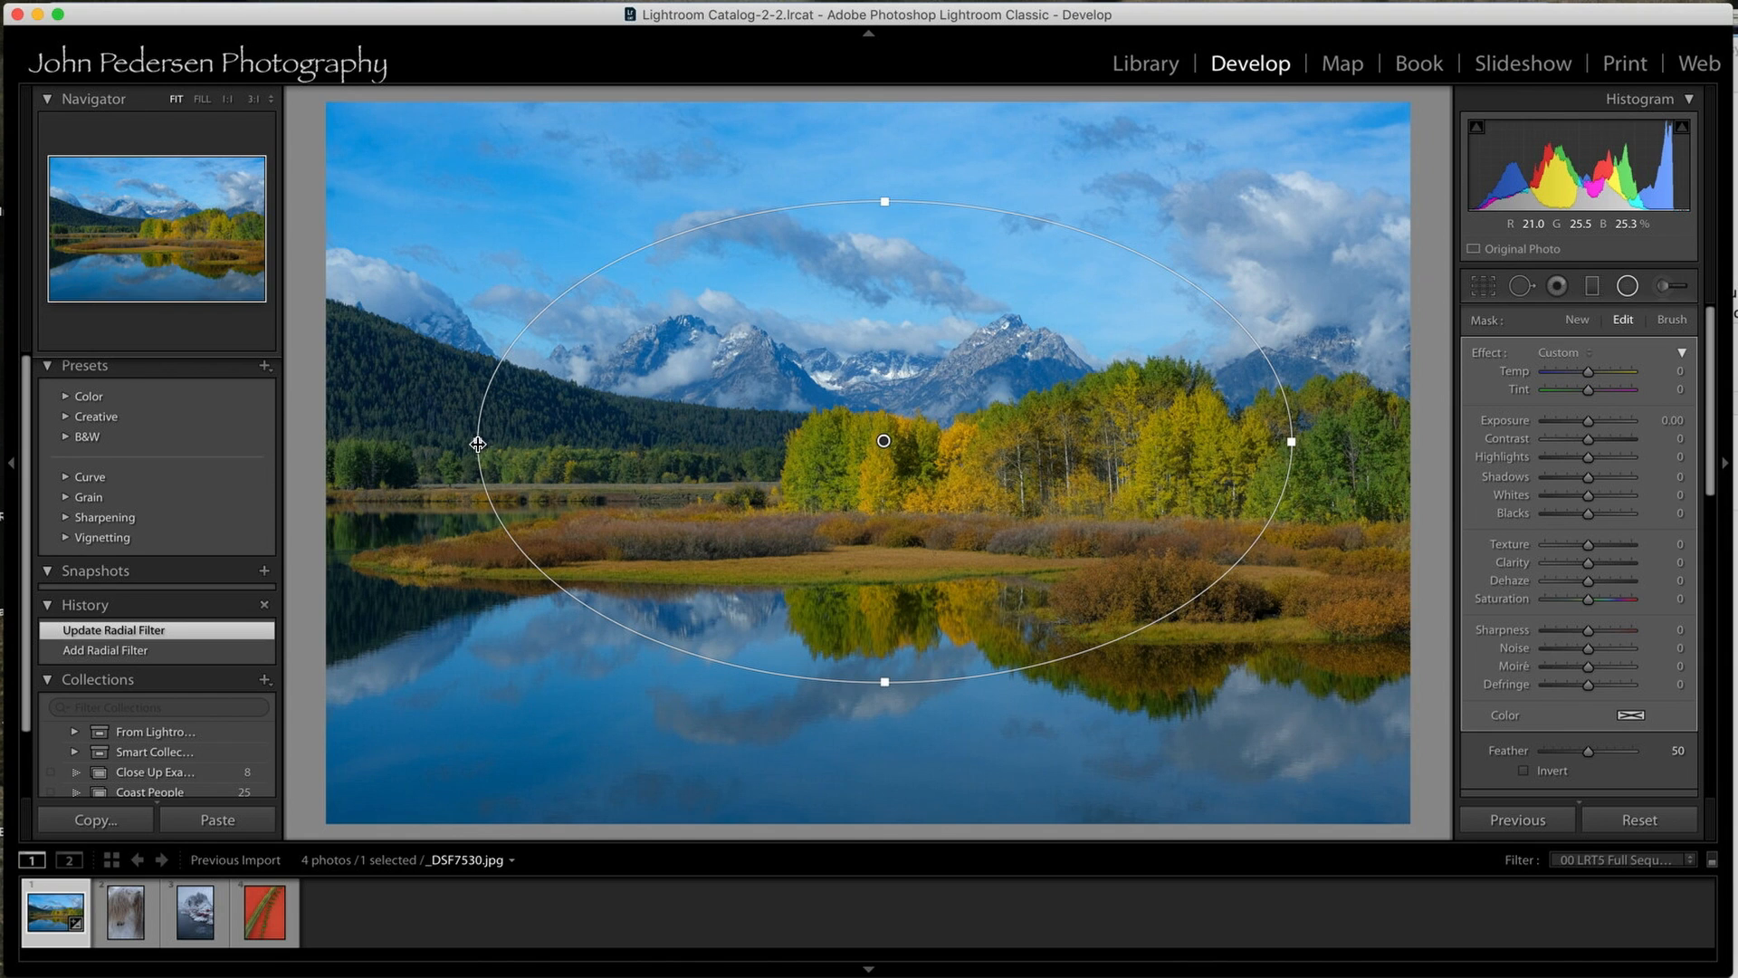
left_click_drag(477, 444, 450, 443)
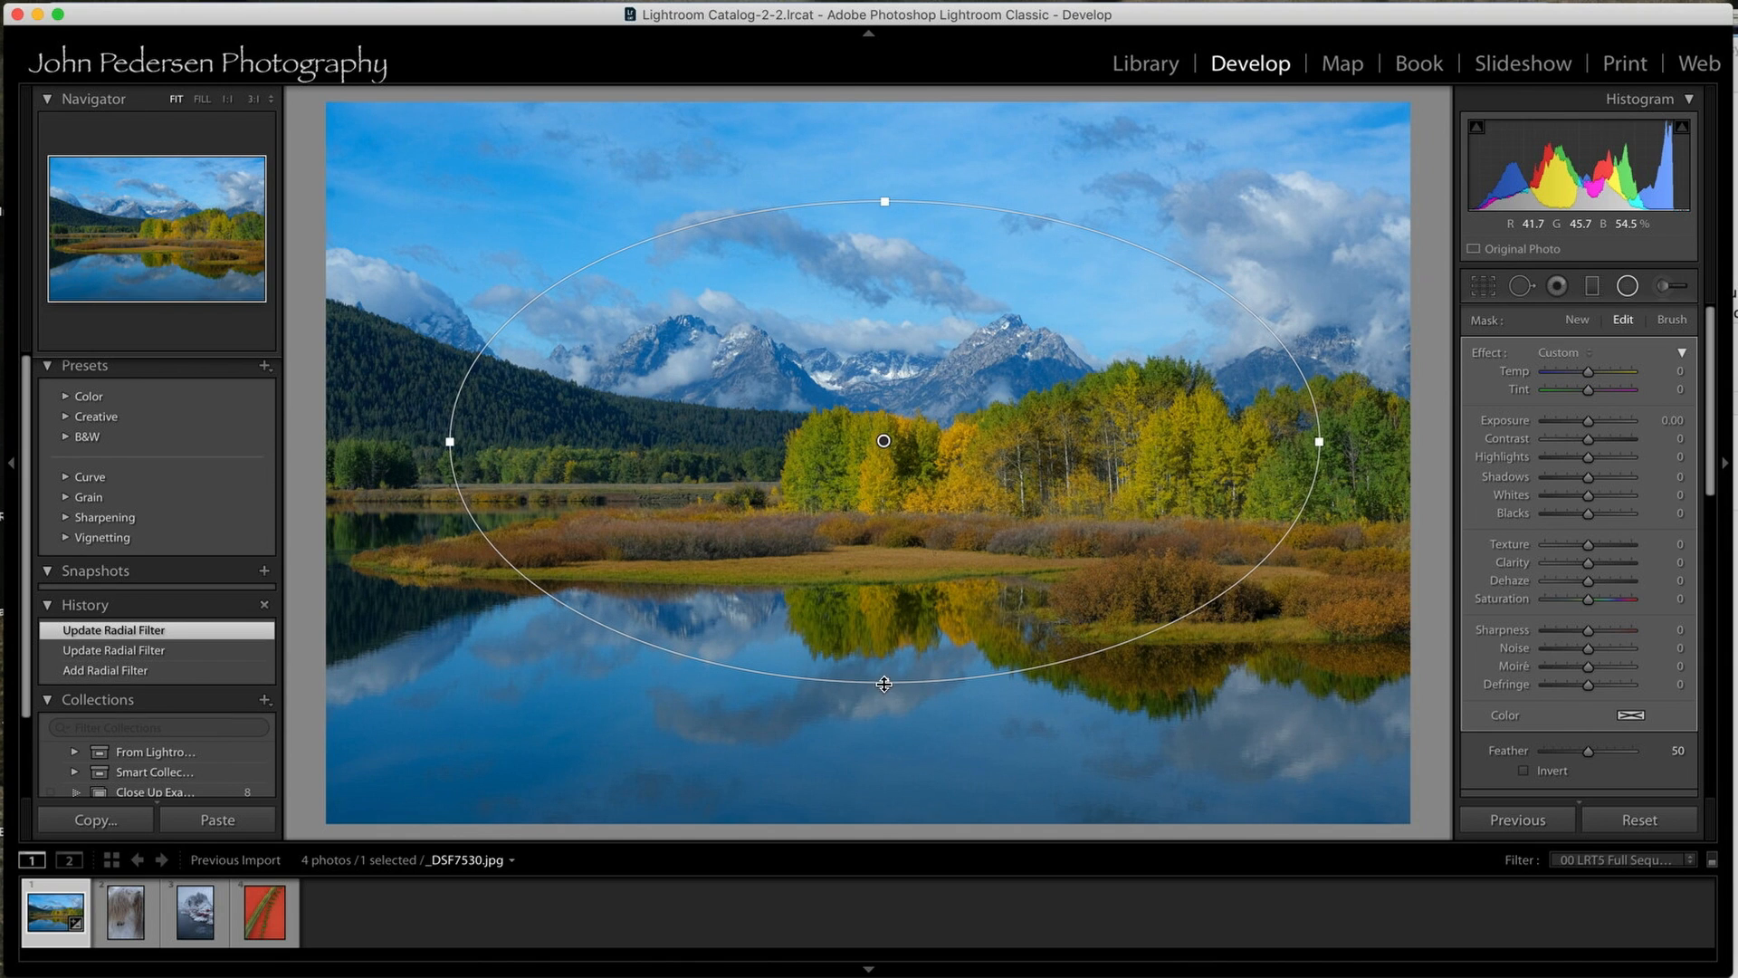
left_click_drag(884, 682, 885, 743)
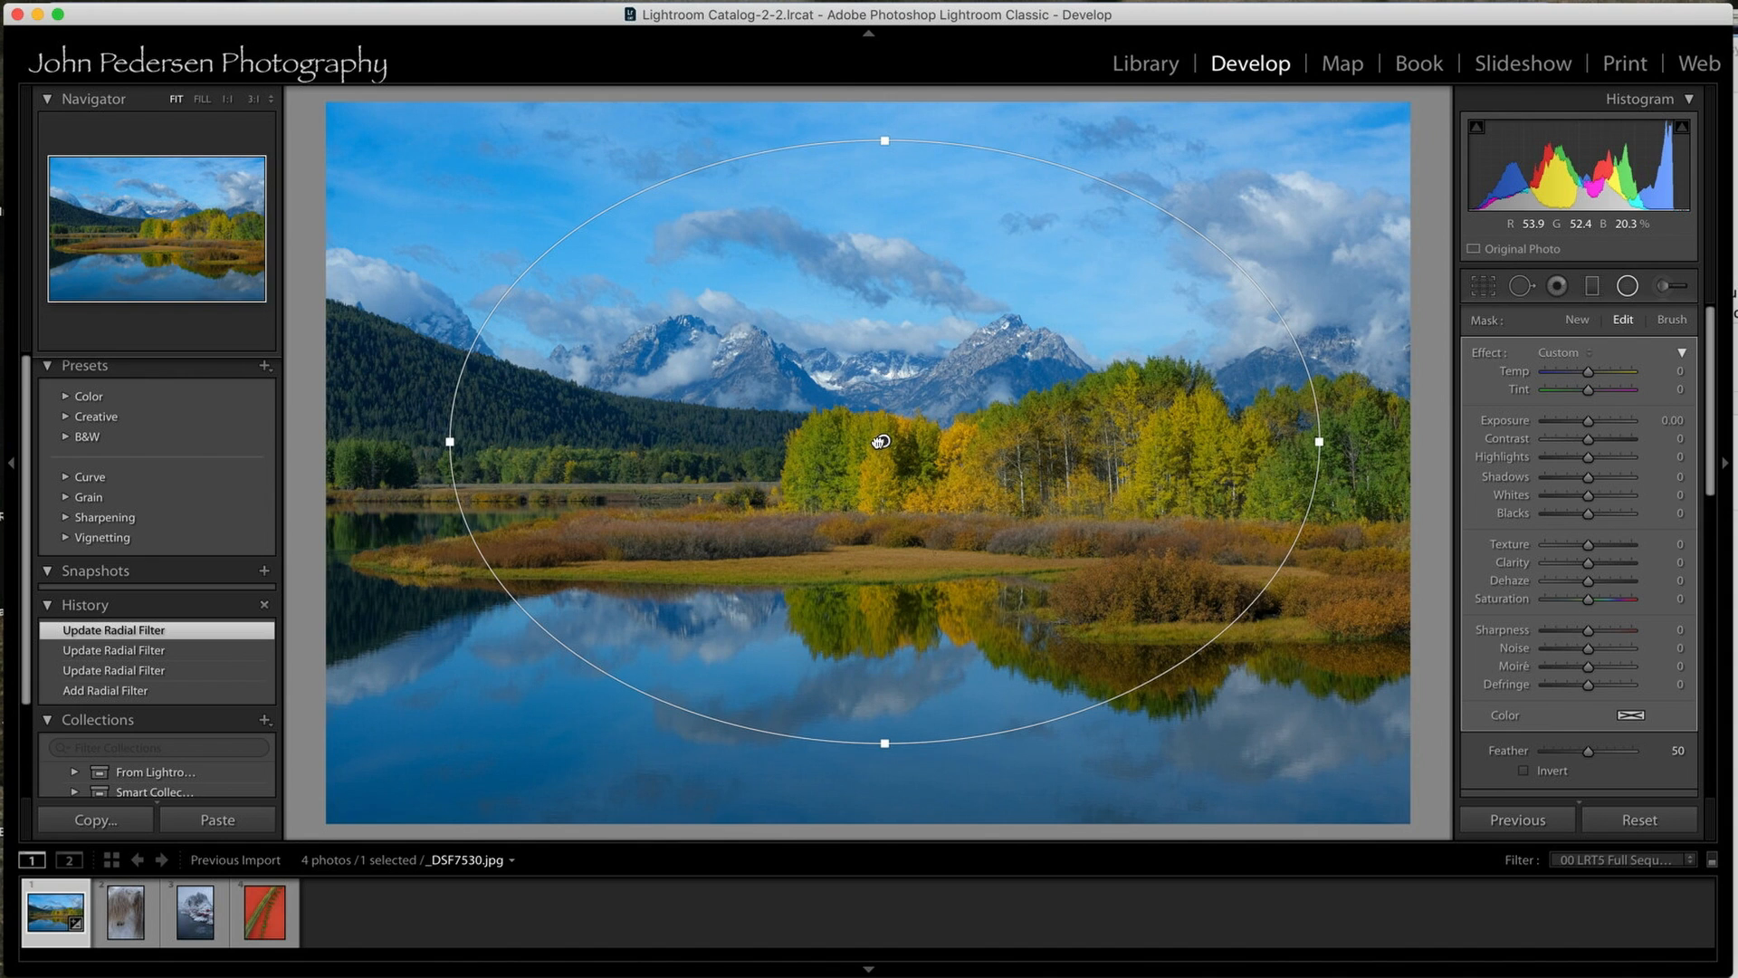
Shift the radial filter off-centre over the shoreline, stretch it slightly taller, and set its exposure to -0.51.
left_click_drag(883, 441, 776, 513)
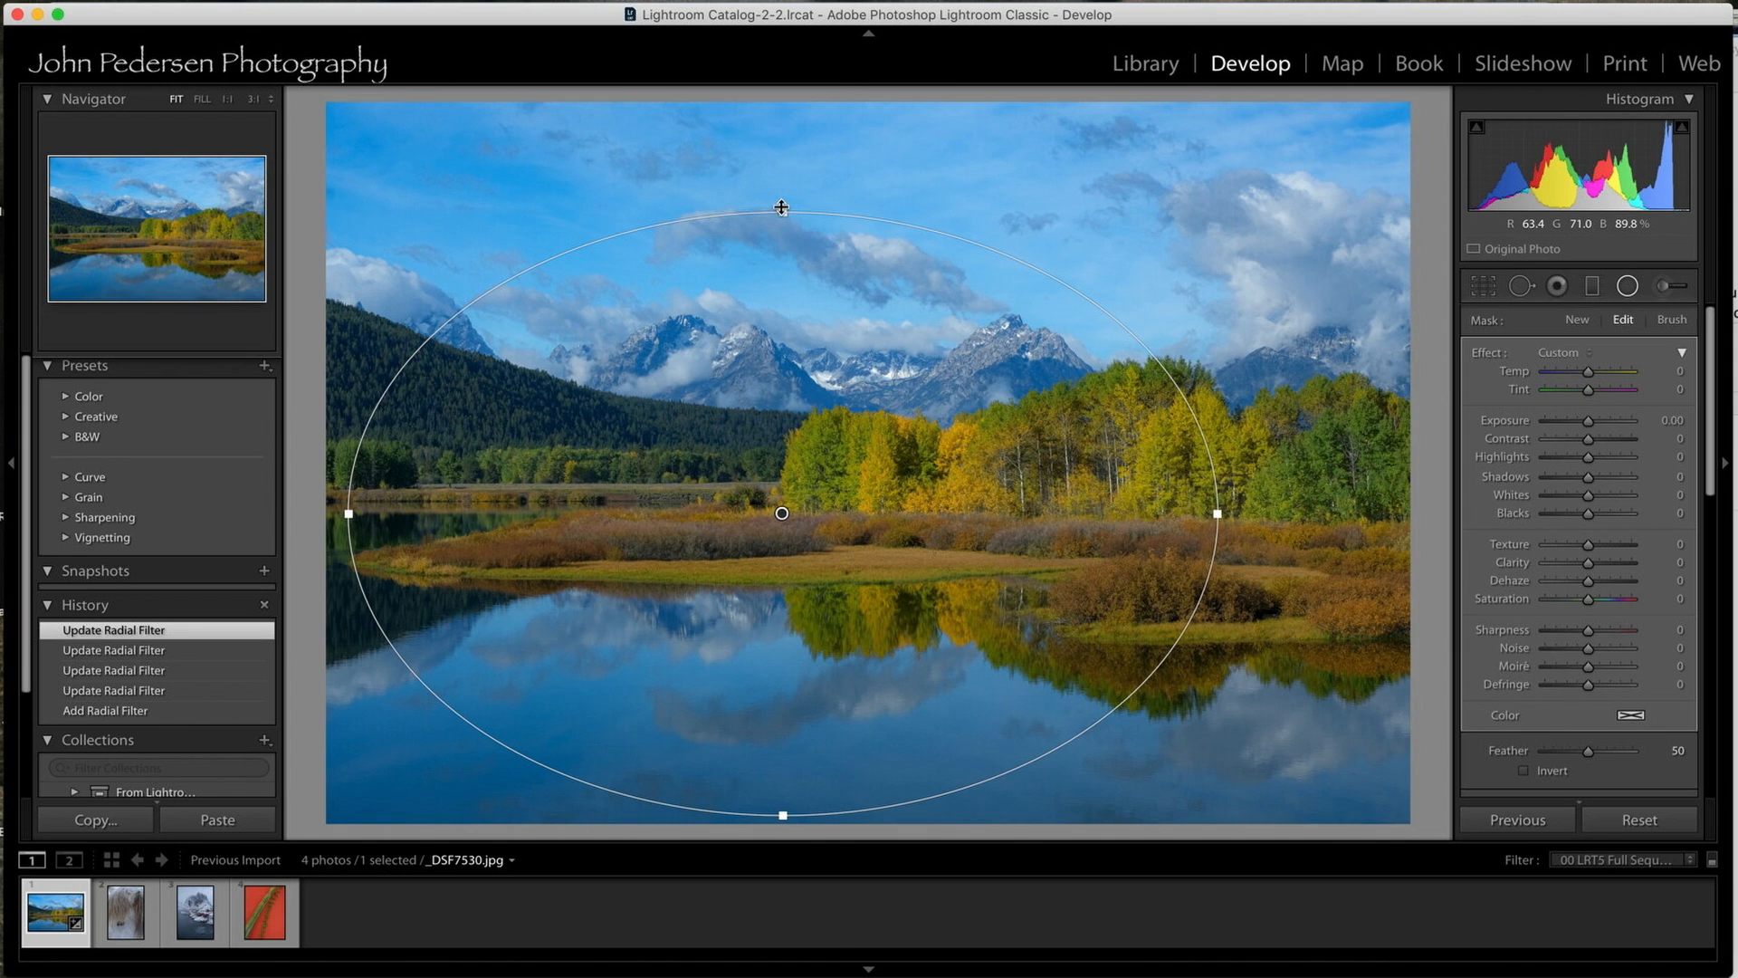
left_click_drag(783, 211, 783, 179)
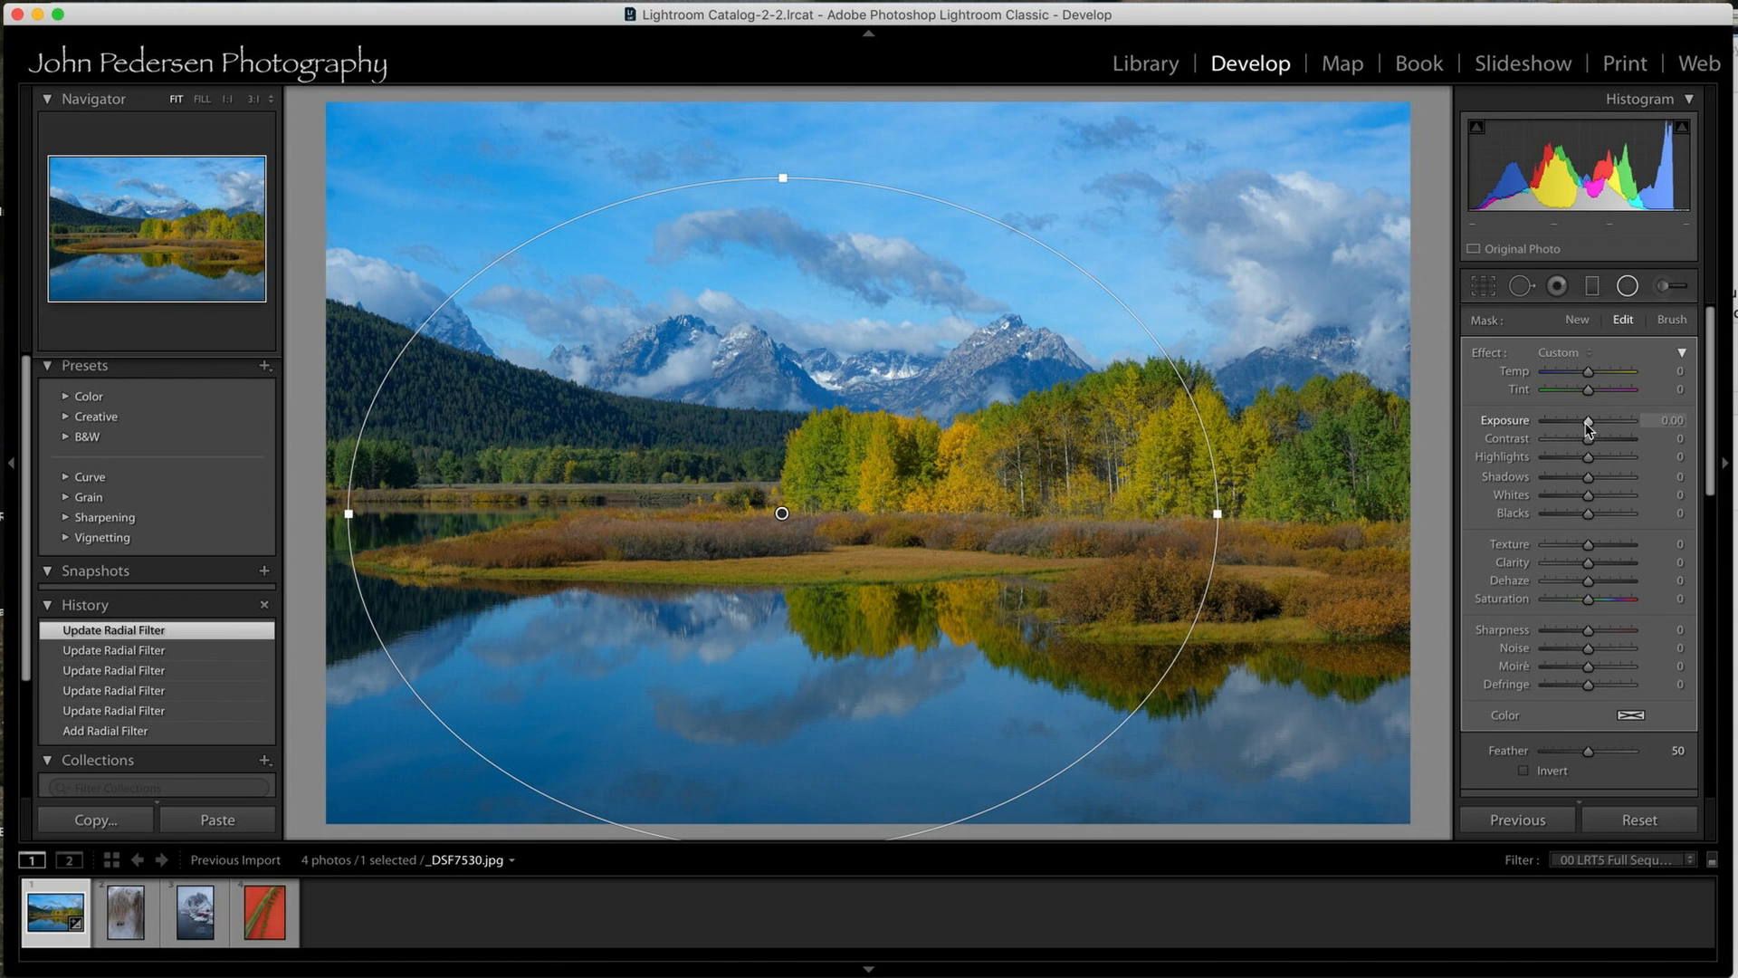
left_click_drag(1586, 425, 1581, 424)
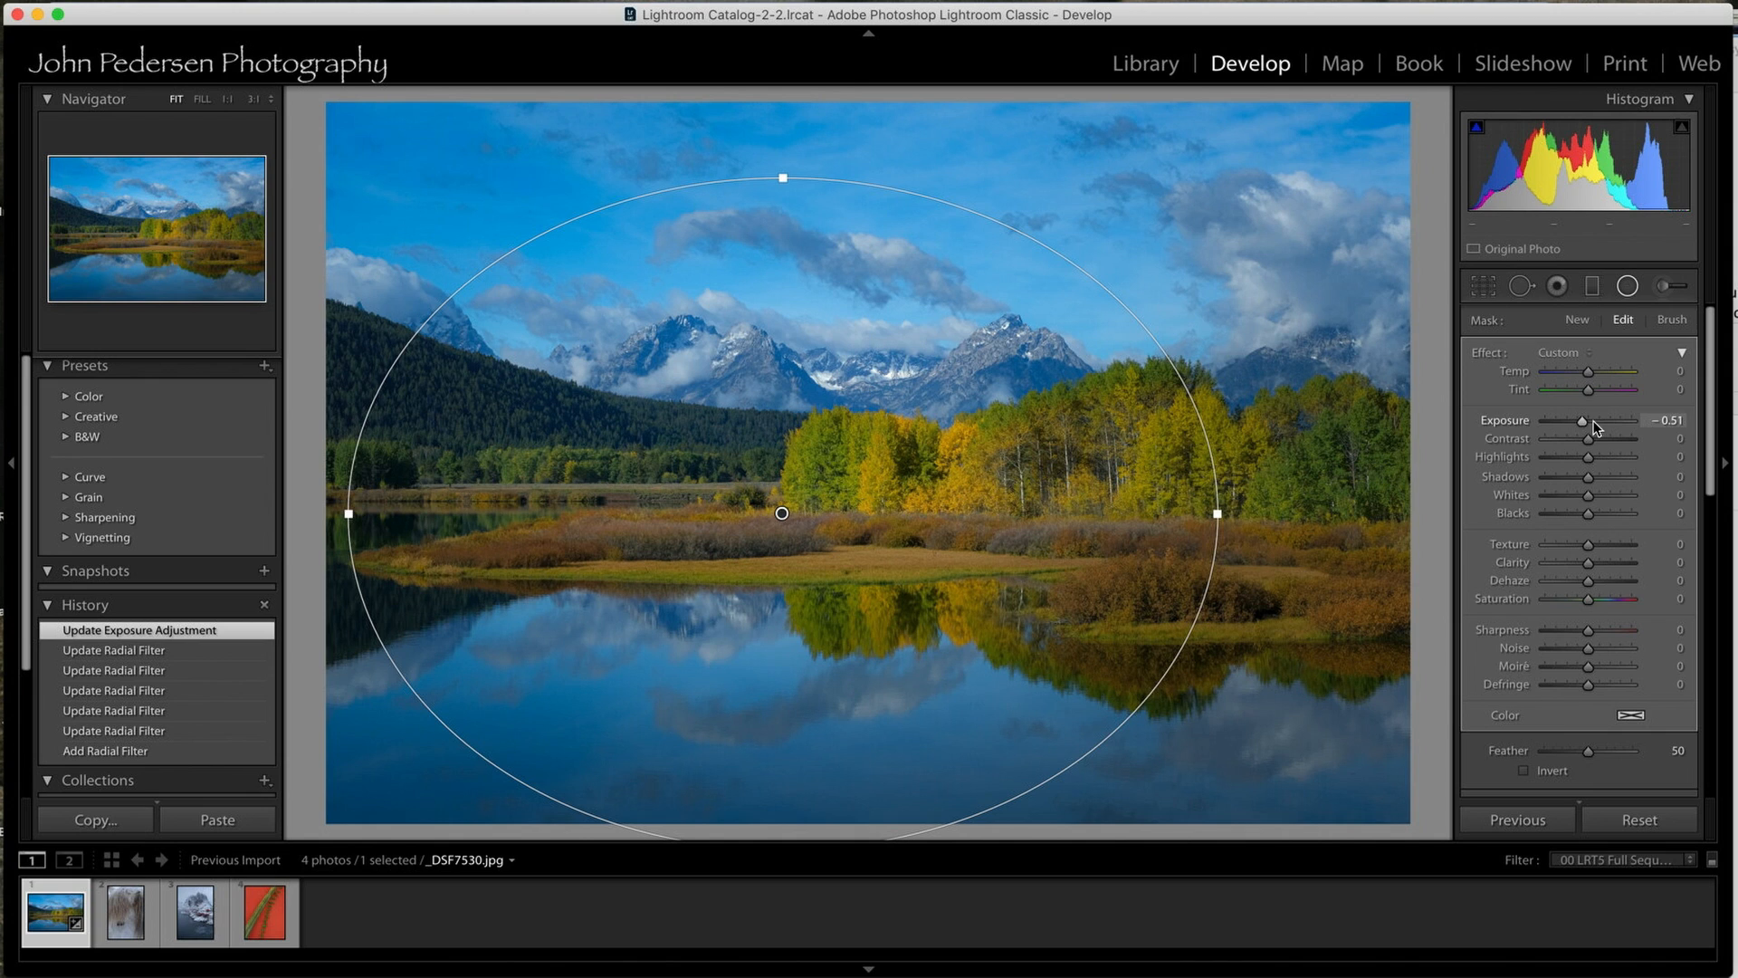
left_click(1627, 286)
Compare the lake photo before and after the radial filter's exposure change, ending on the latest history state.
scroll(125, 638, "down", 4)
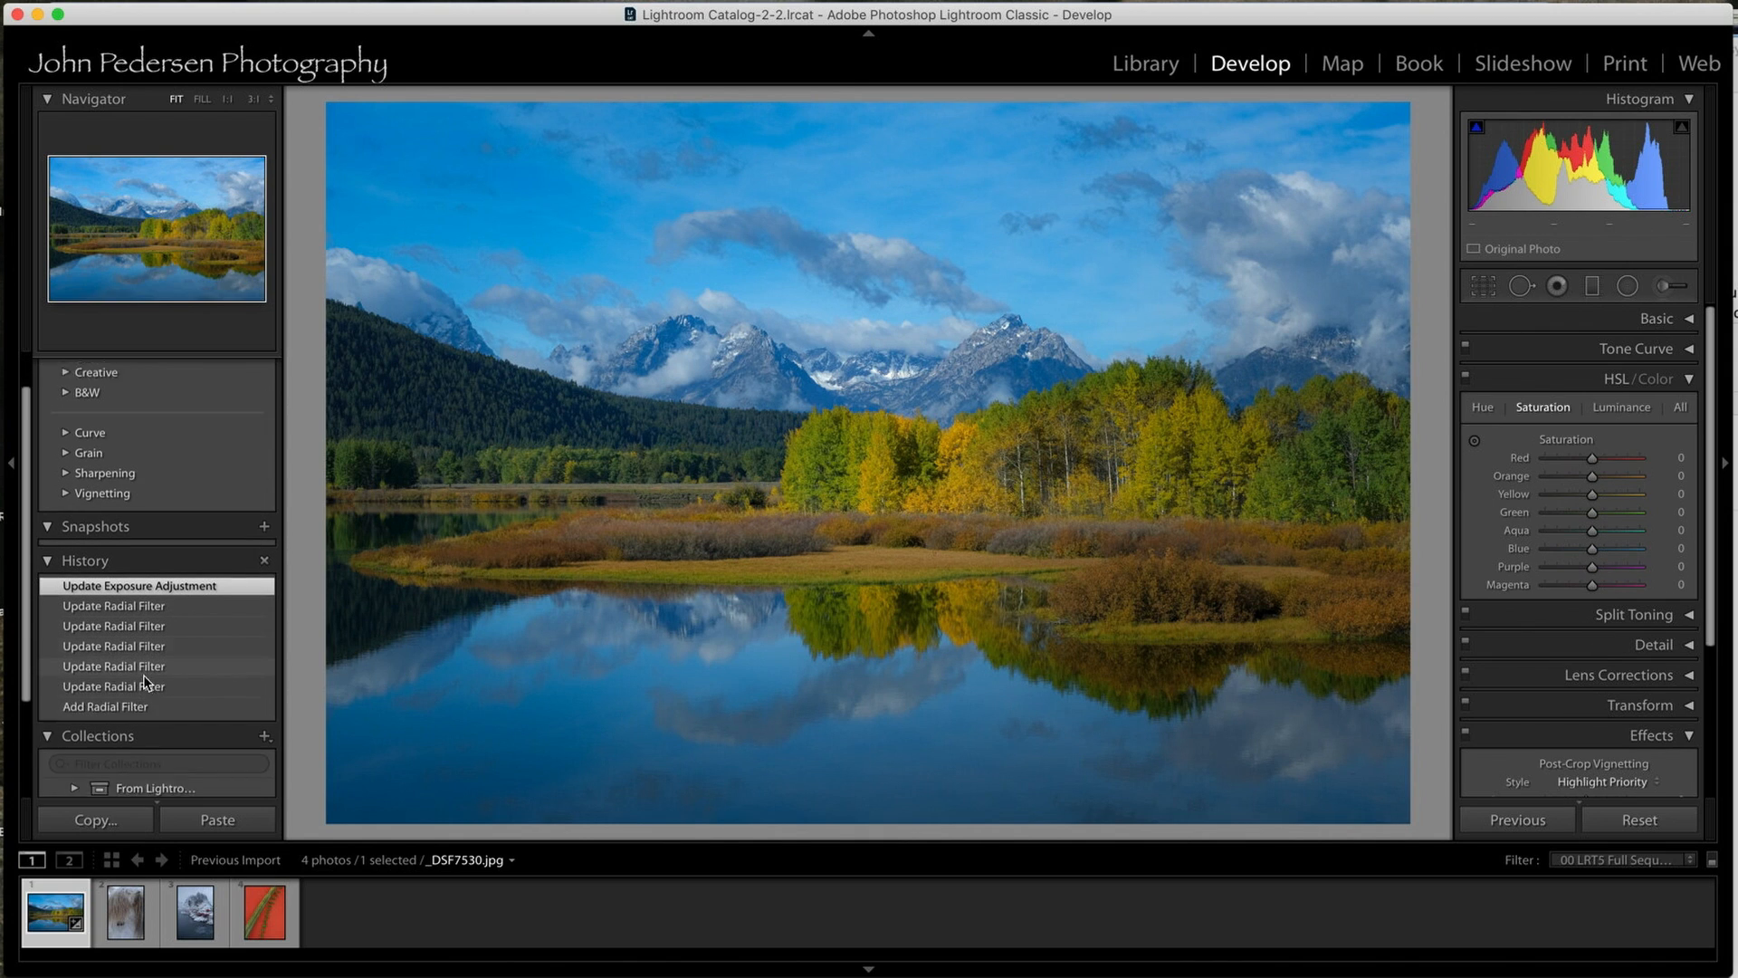
left_click(122, 668)
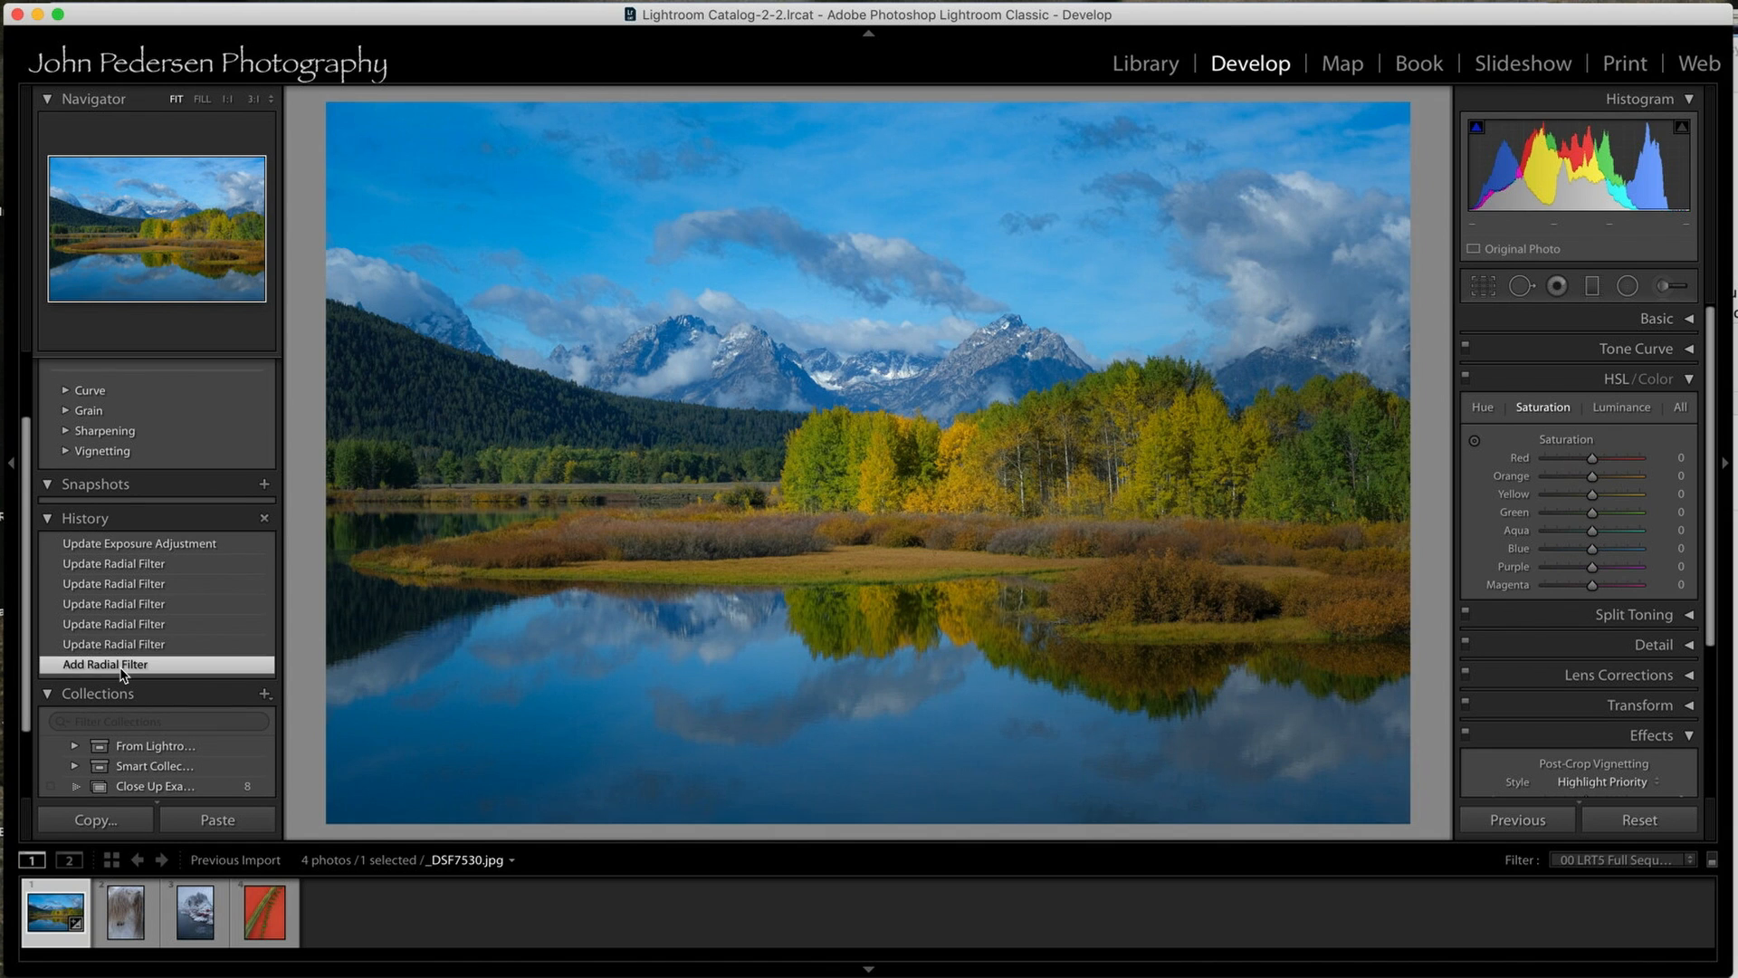
scroll(131, 568, "up", 4)
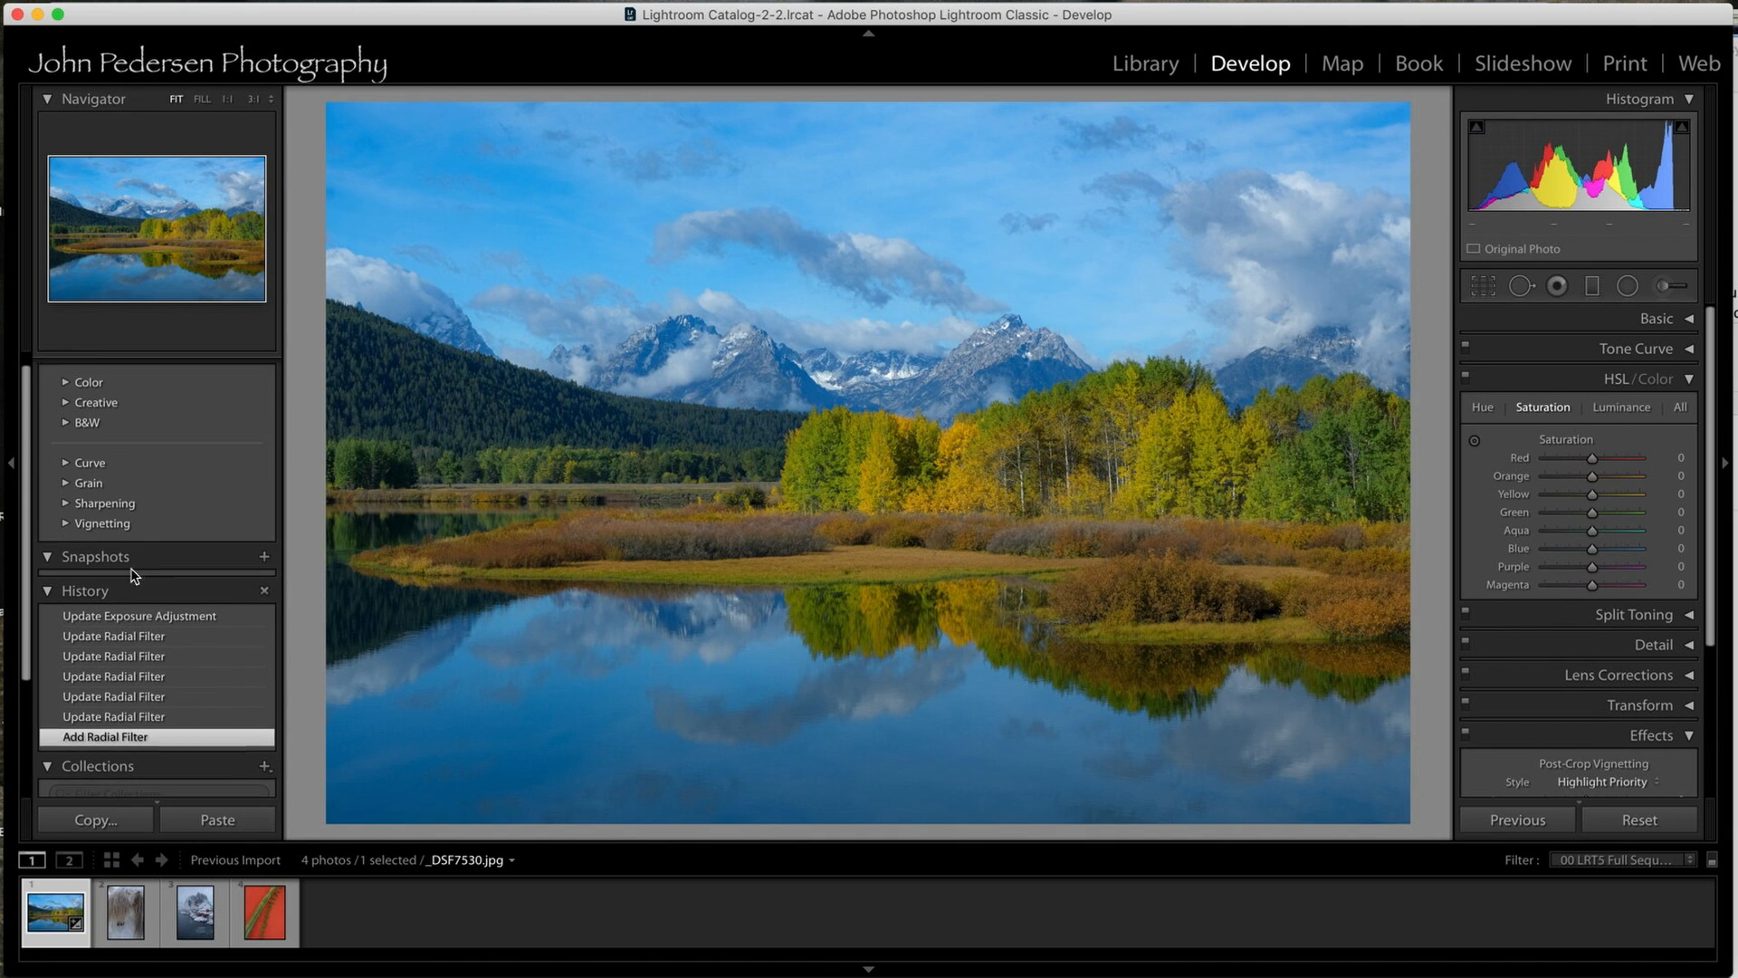
left_click(124, 632)
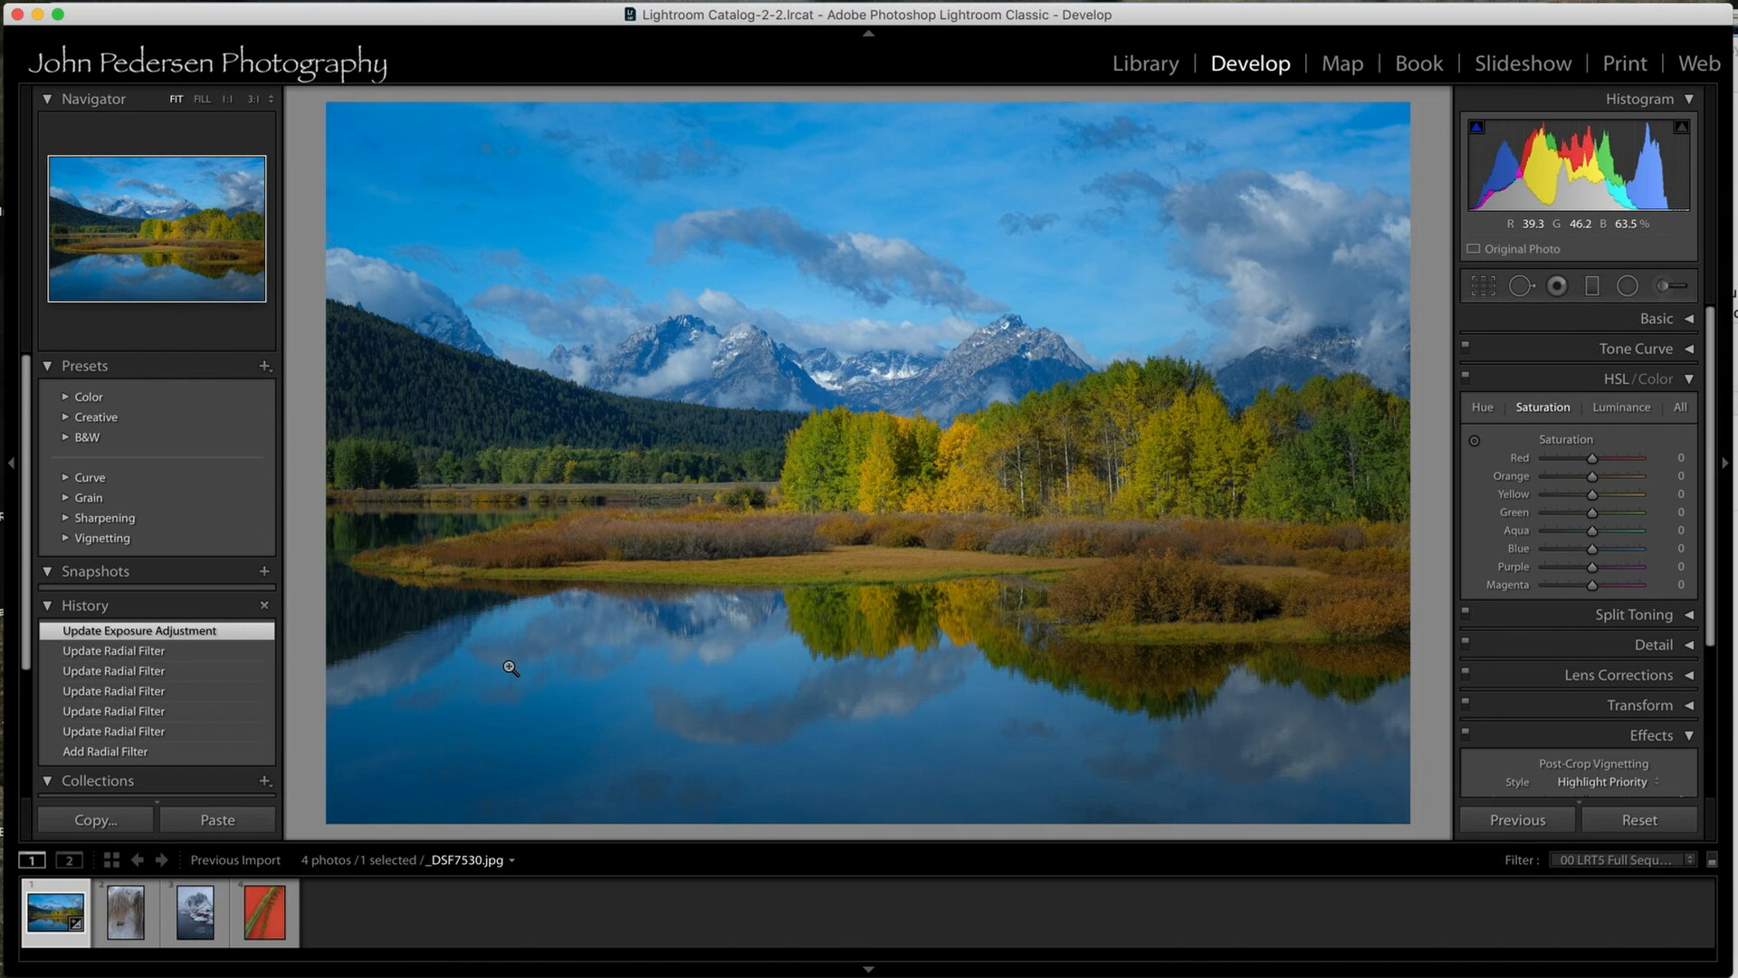
Draw a radial filter on the horse photo, then enlarge and position it around the face and eye.
left_click(126, 925)
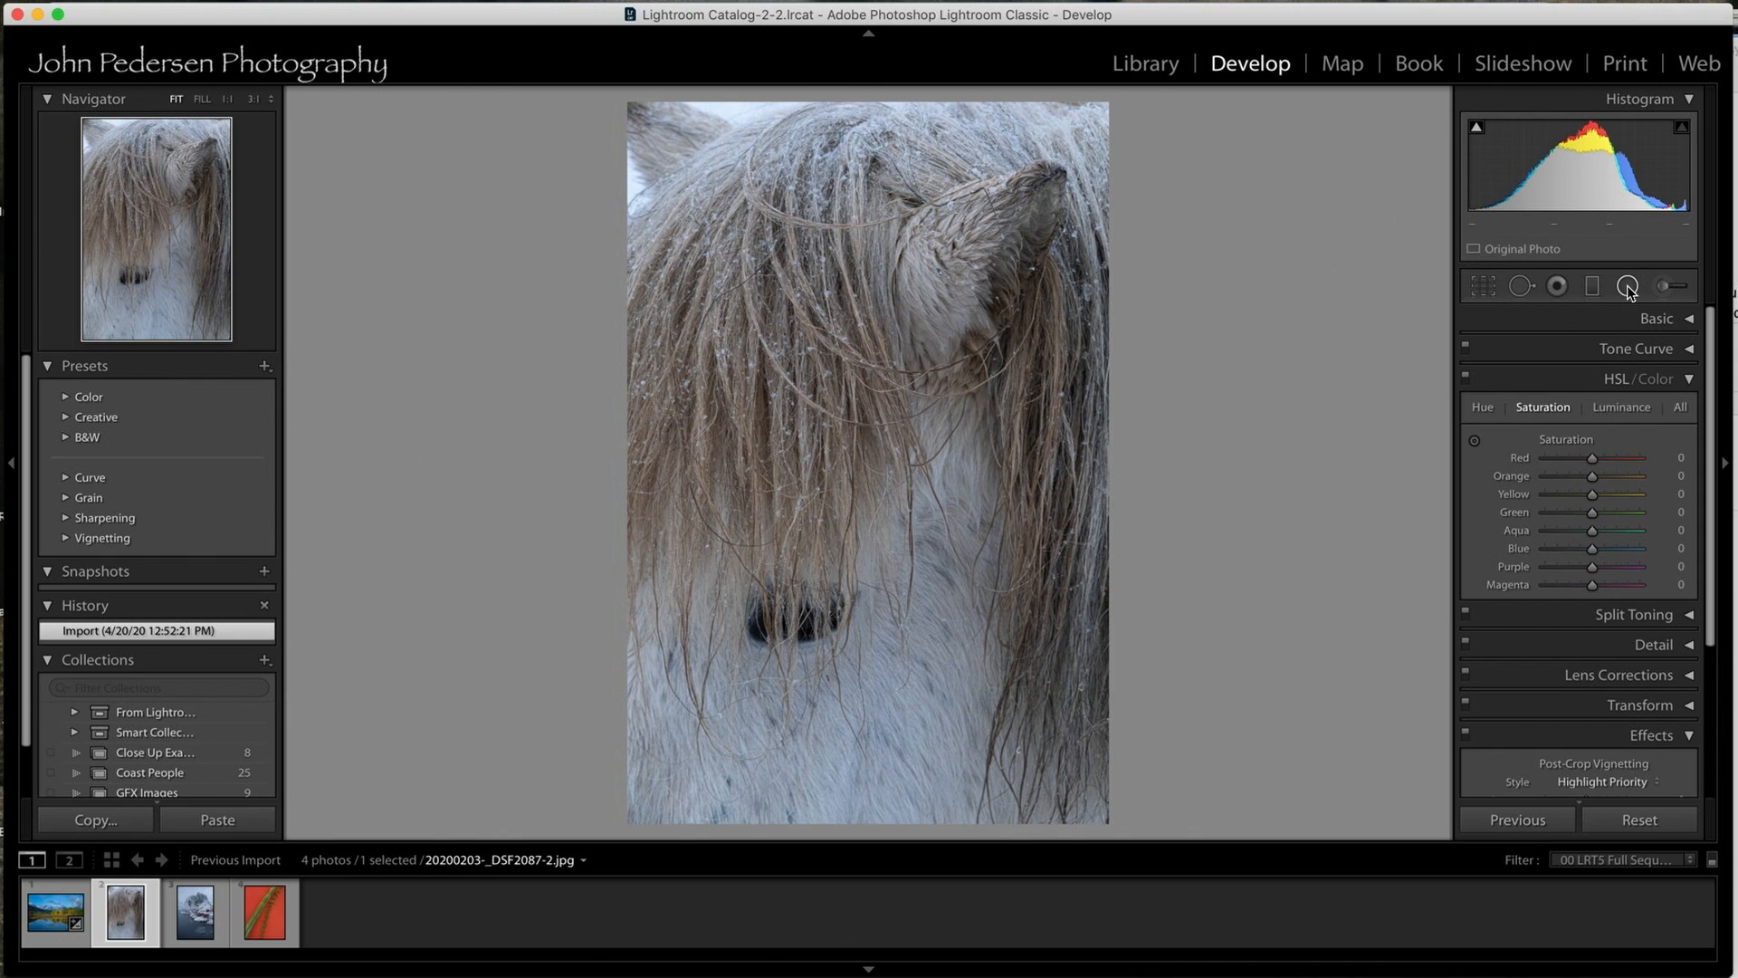
left_click(1627, 286)
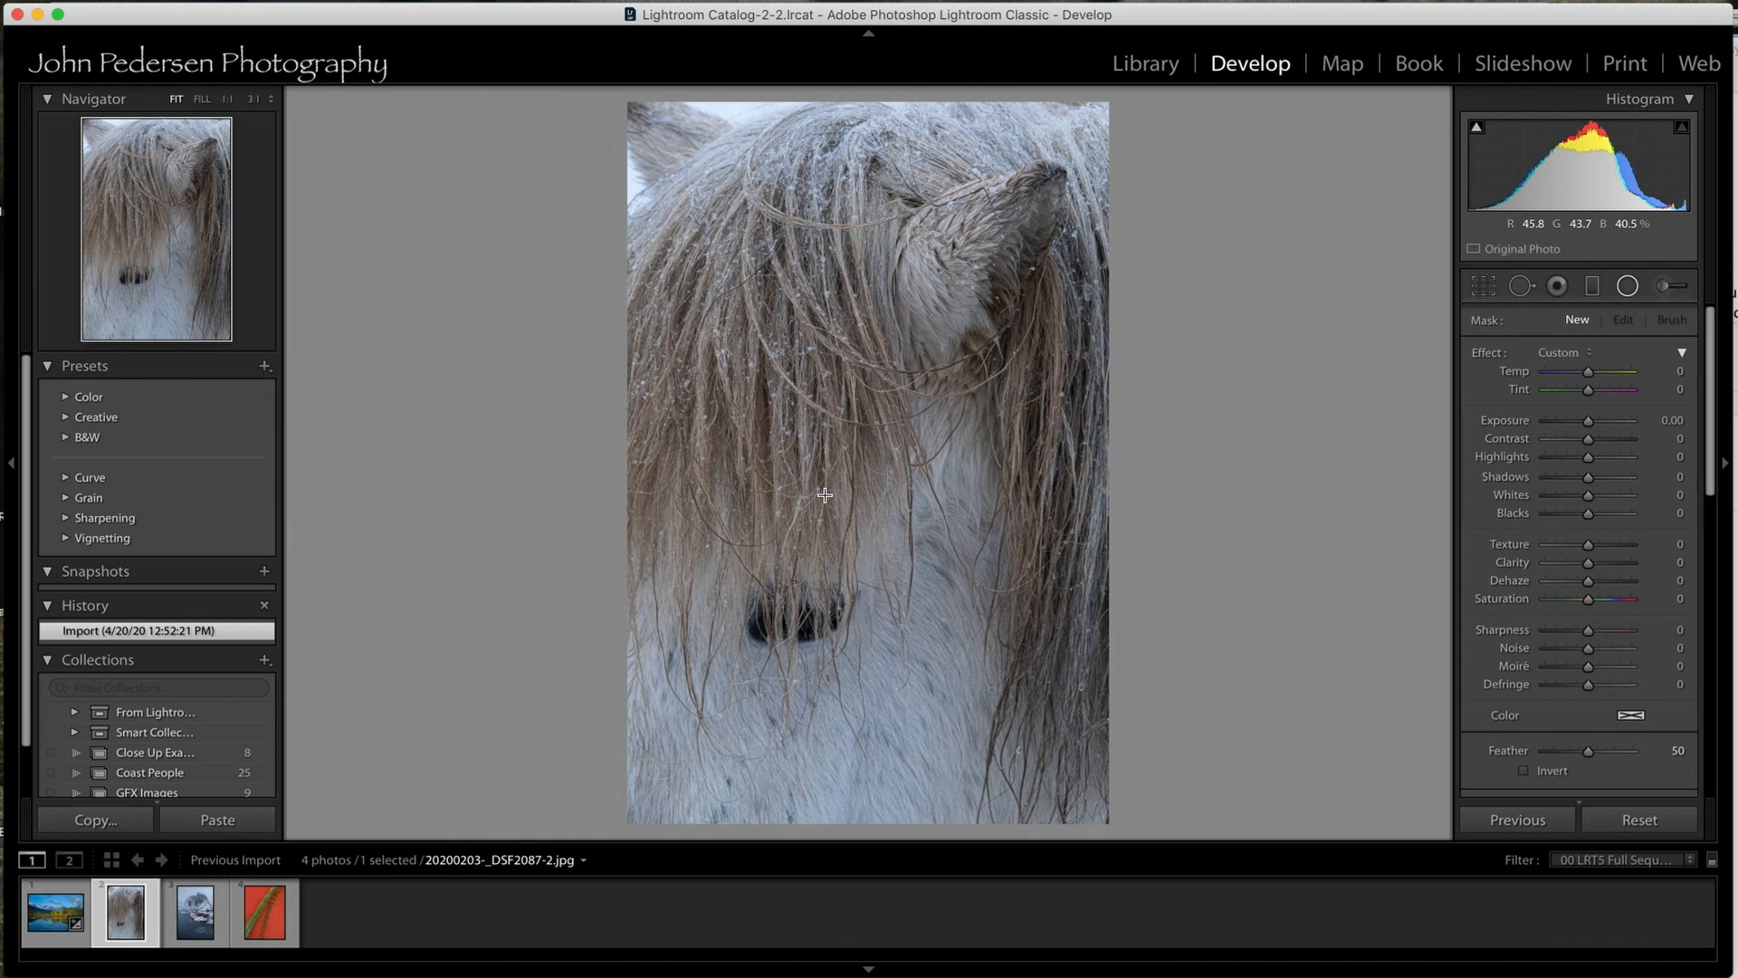
left_click_drag(780, 415, 935, 700)
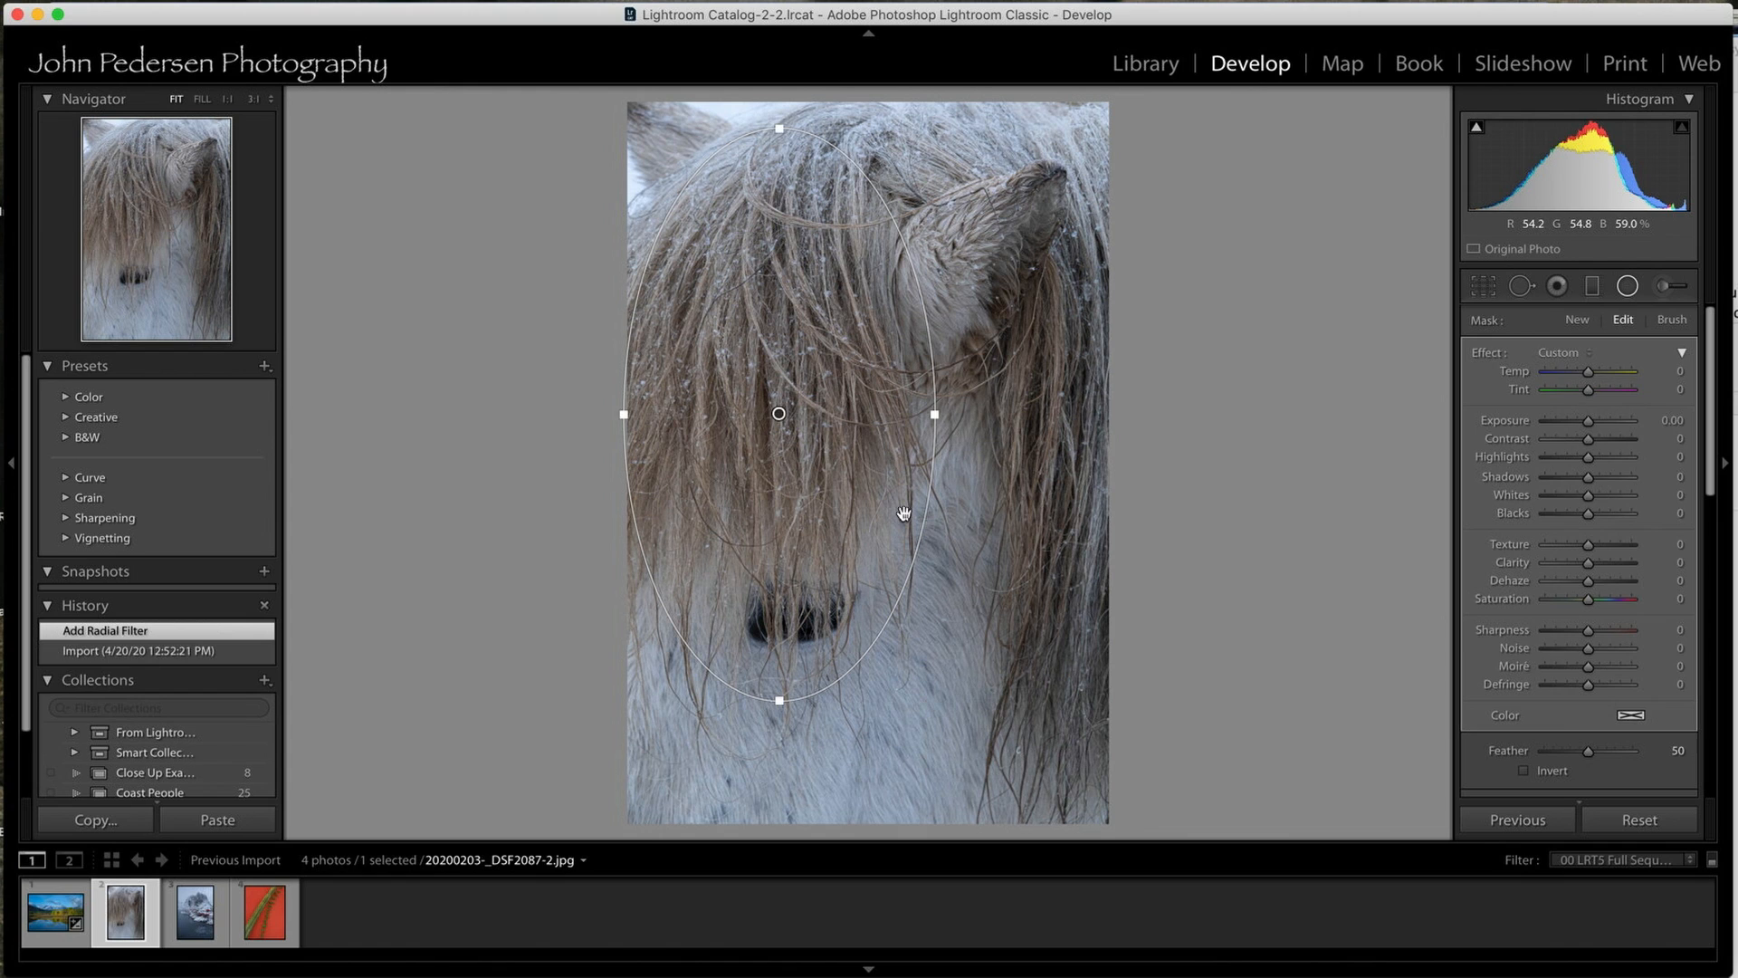
left_click_drag(782, 414, 844, 477)
left_click_drag(1001, 478, 1034, 478)
left_click_drag(843, 192, 844, 153)
left_click_drag(842, 478, 857, 476)
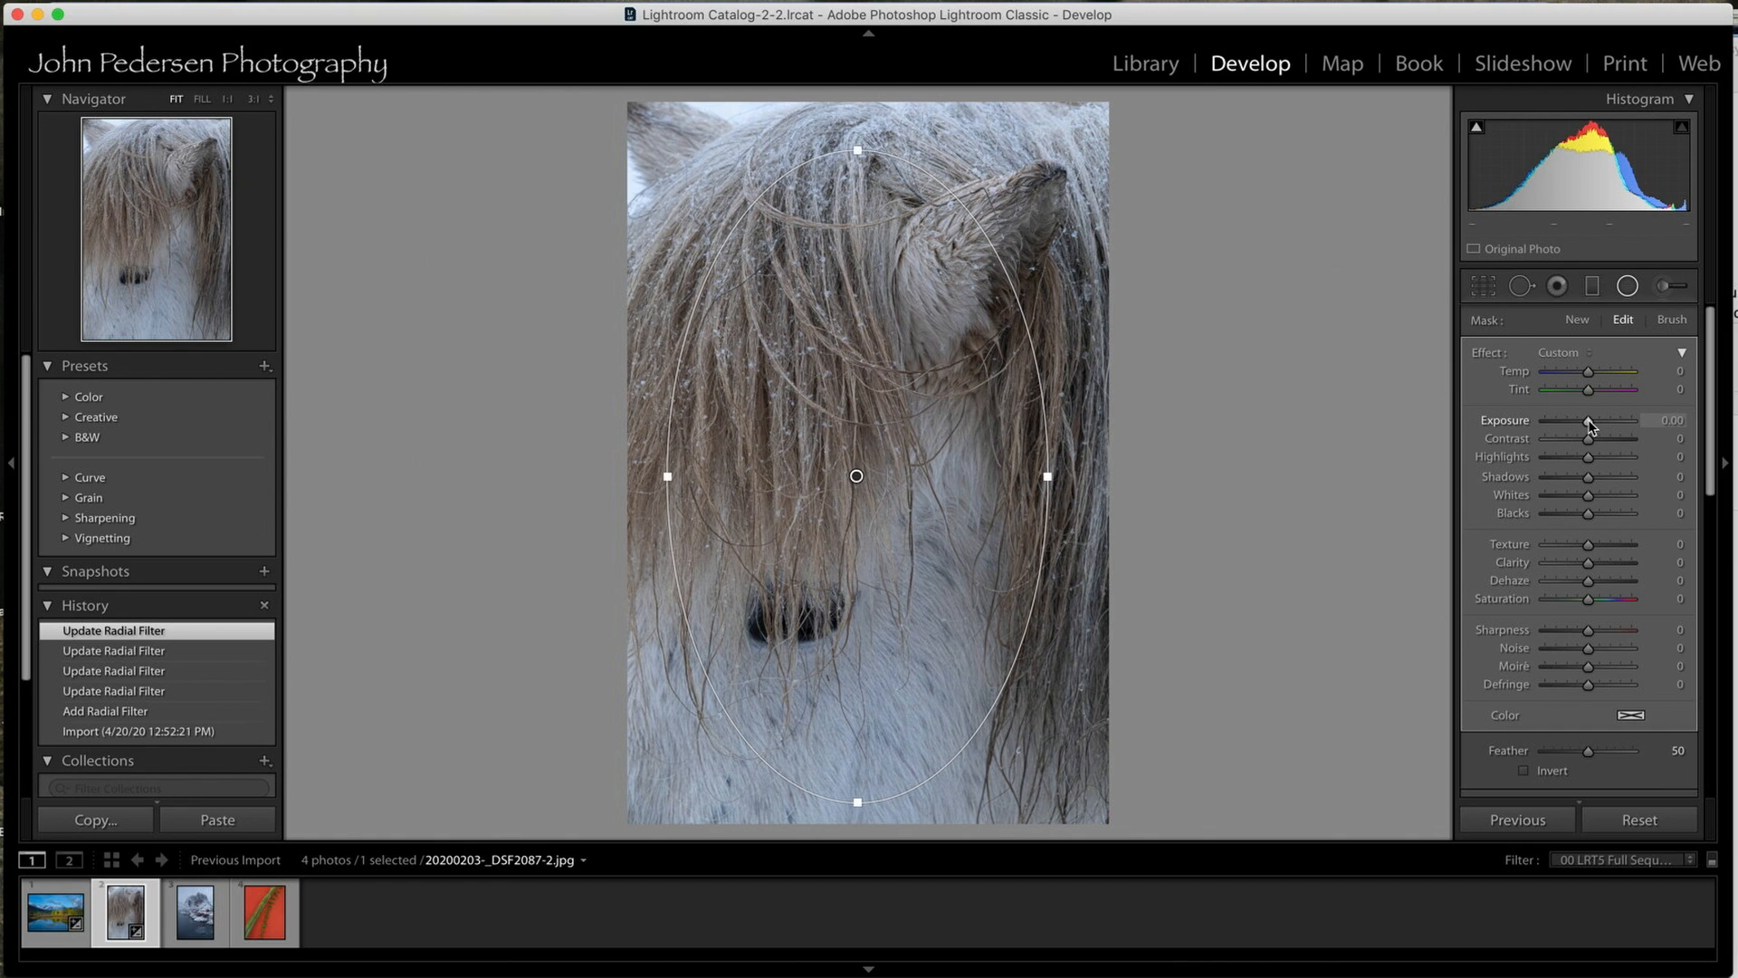
Set the horse photo's radial filter exposure to -0.44 and move the ellipse slightly lower.
left_click_drag(1589, 422, 1585, 422)
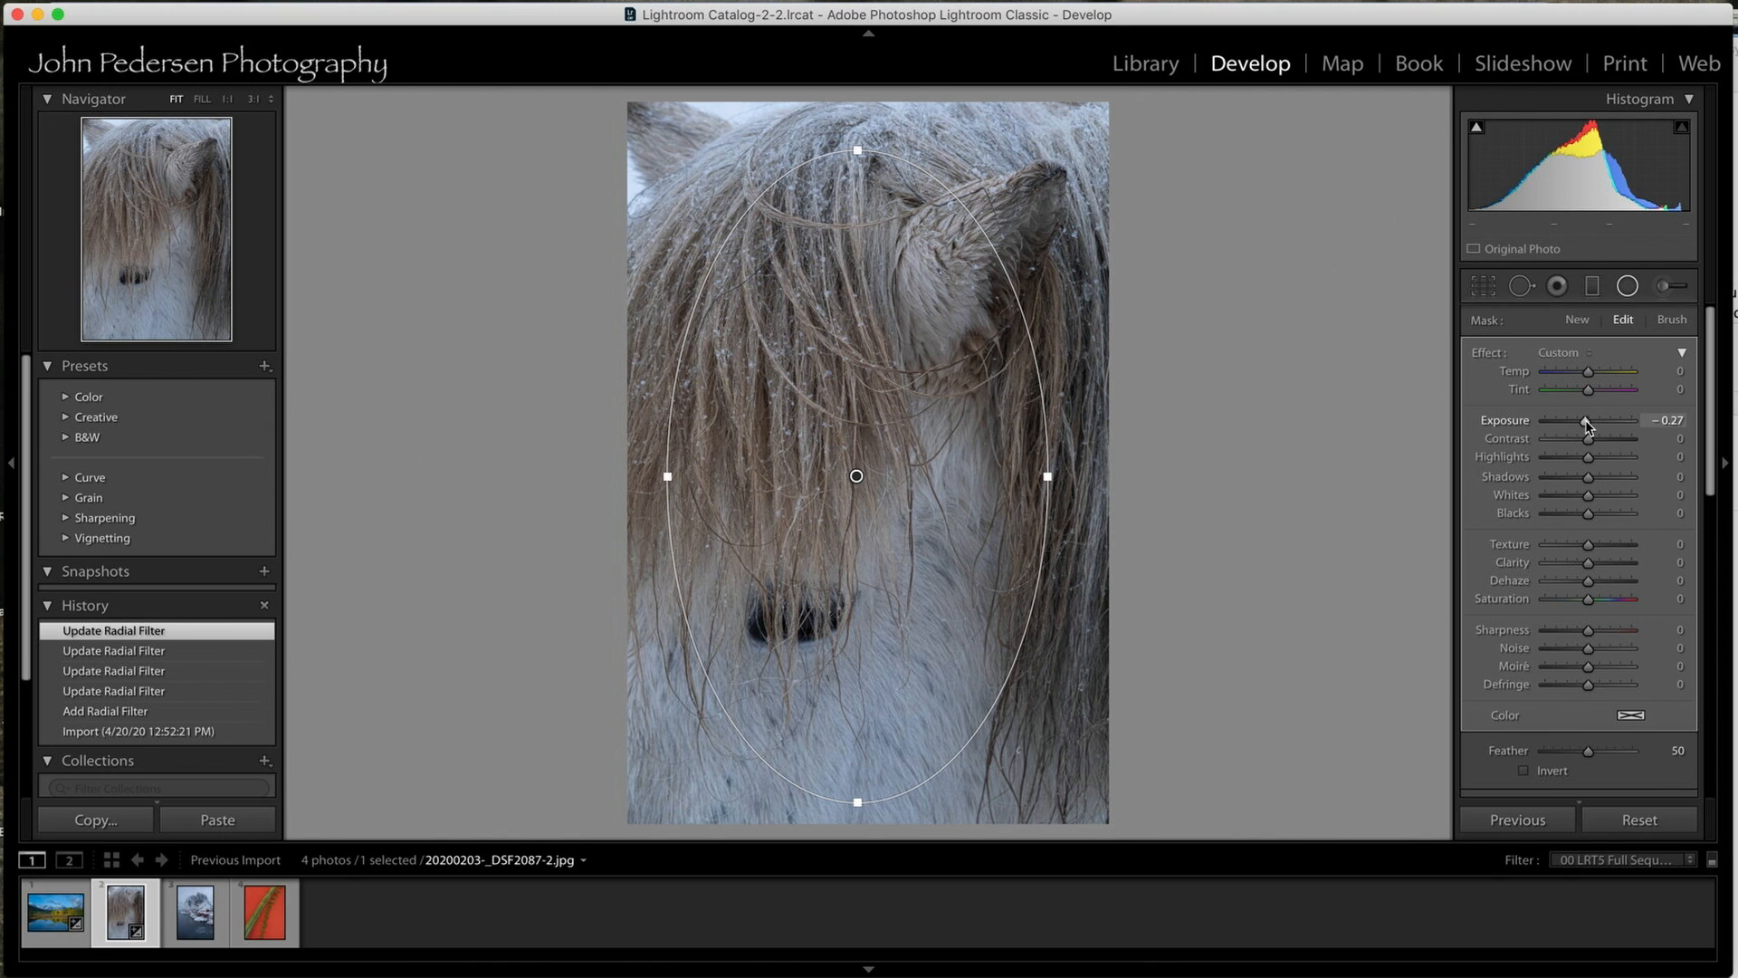
left_click_drag(1584, 422, 1582, 422)
left_click_drag(856, 476, 850, 512)
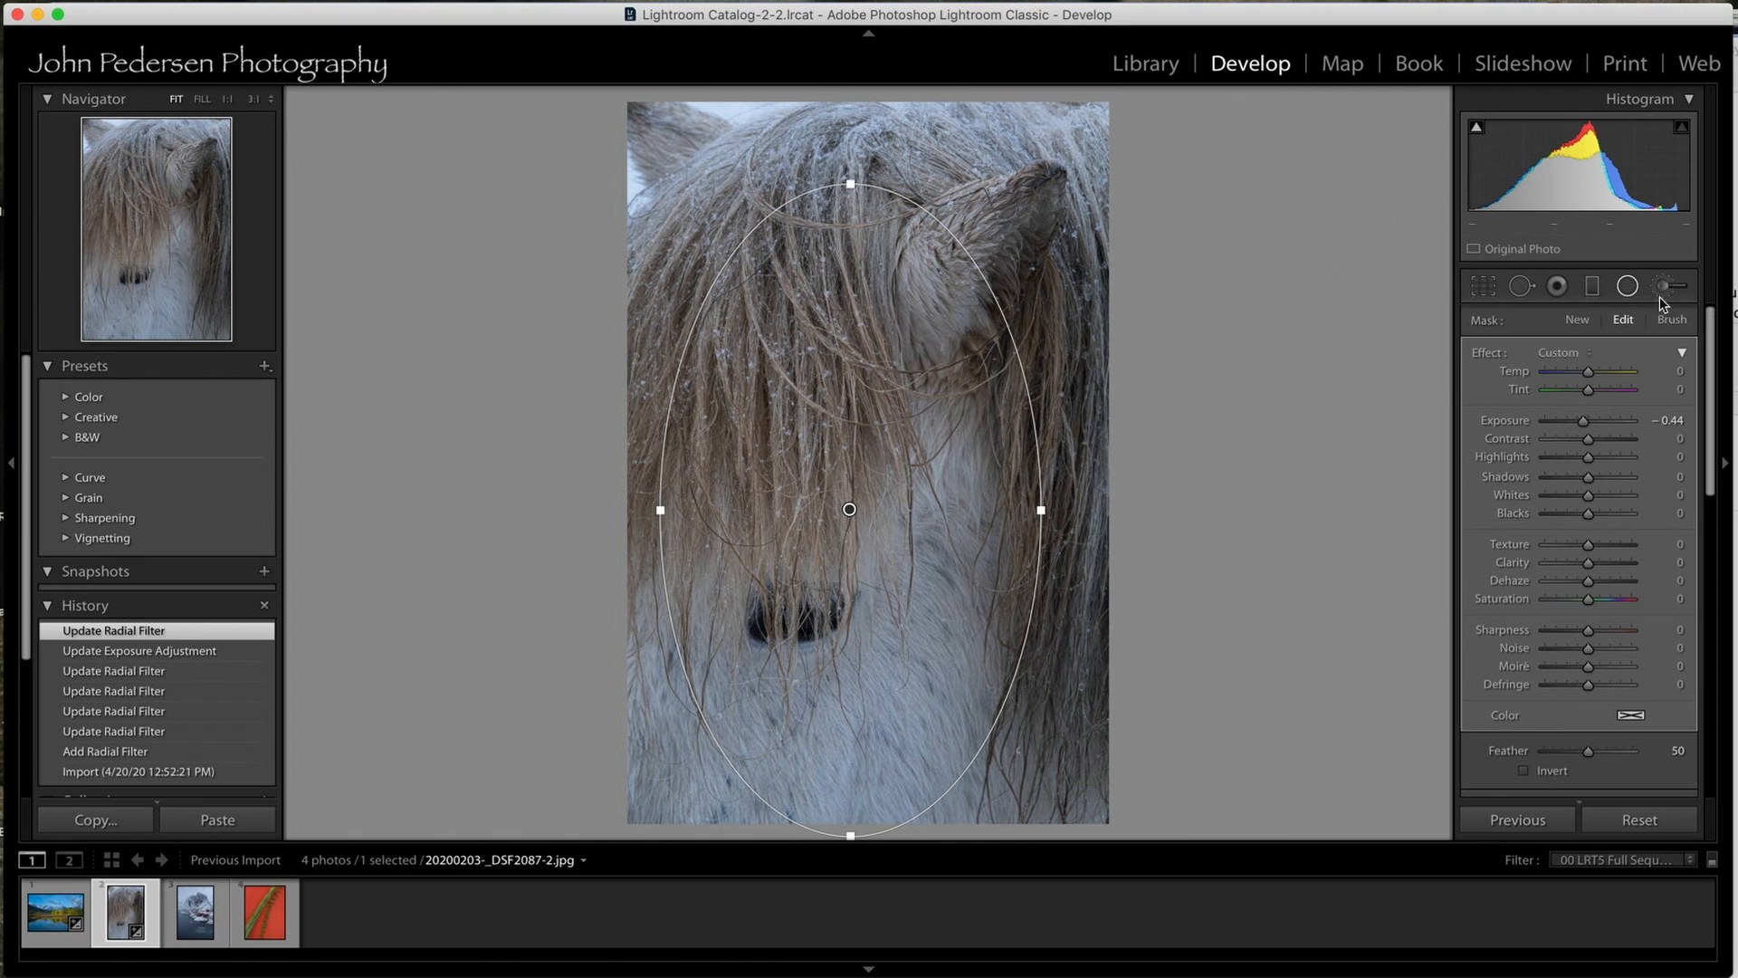
left_click(1628, 288)
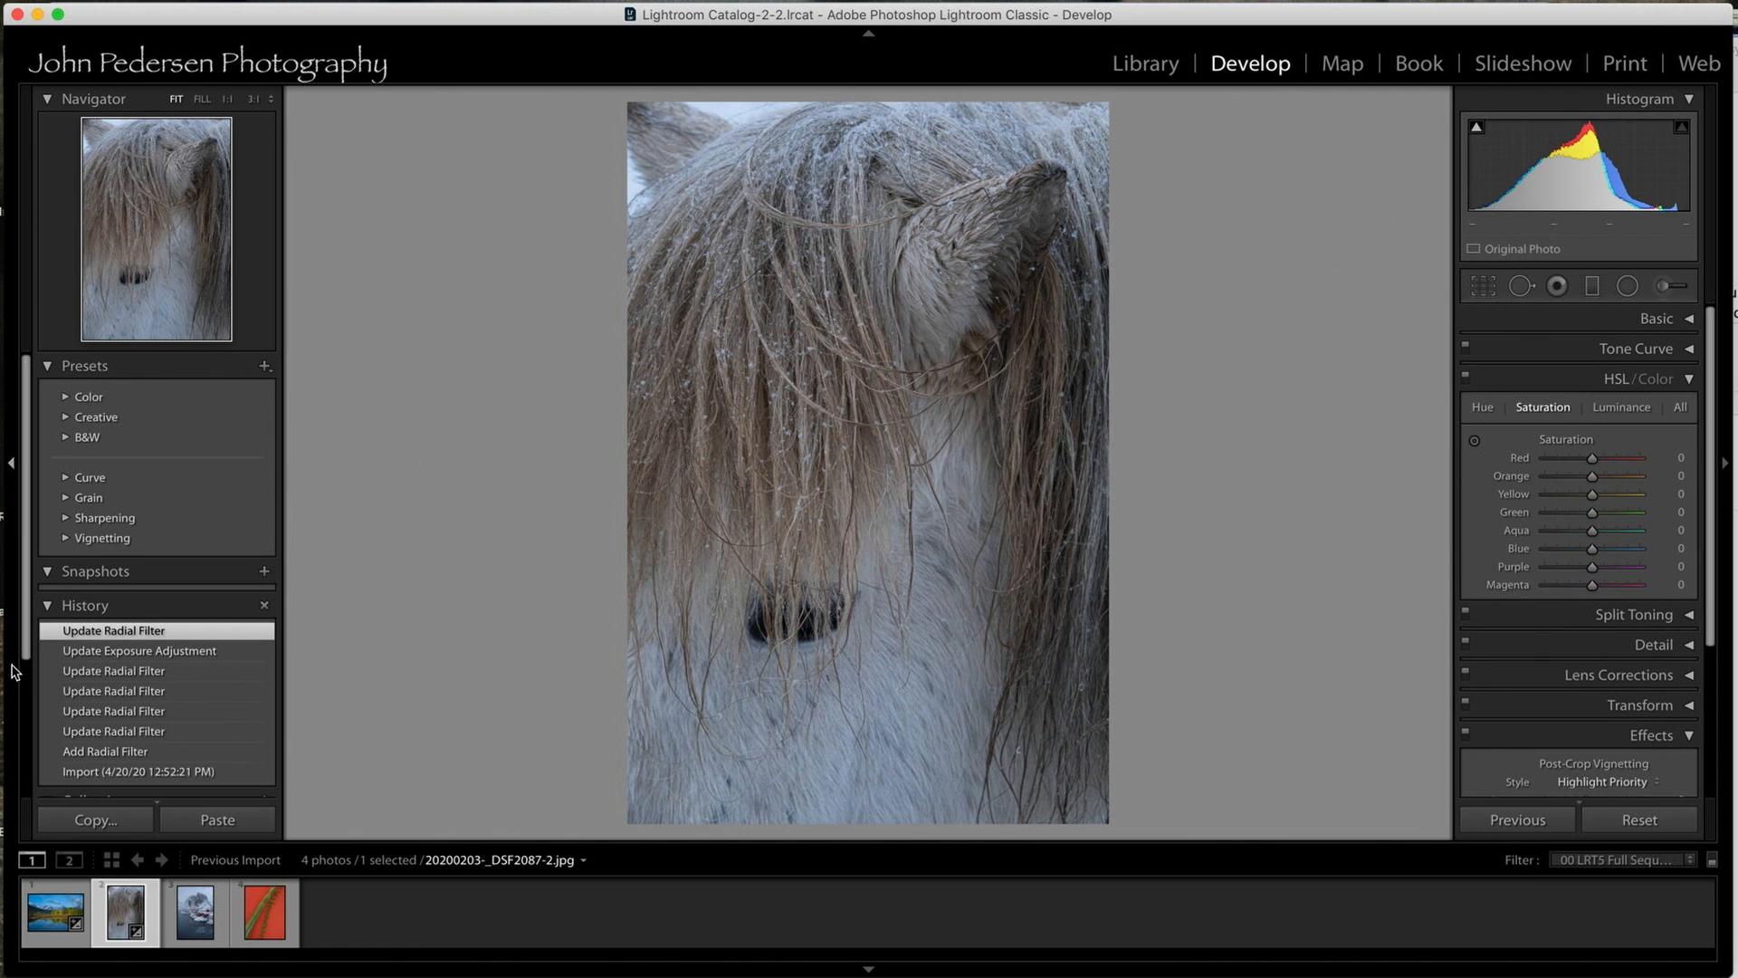
Compare the horse photo before and after the radial darkening, ending on the latest history state.
left_click(135, 753)
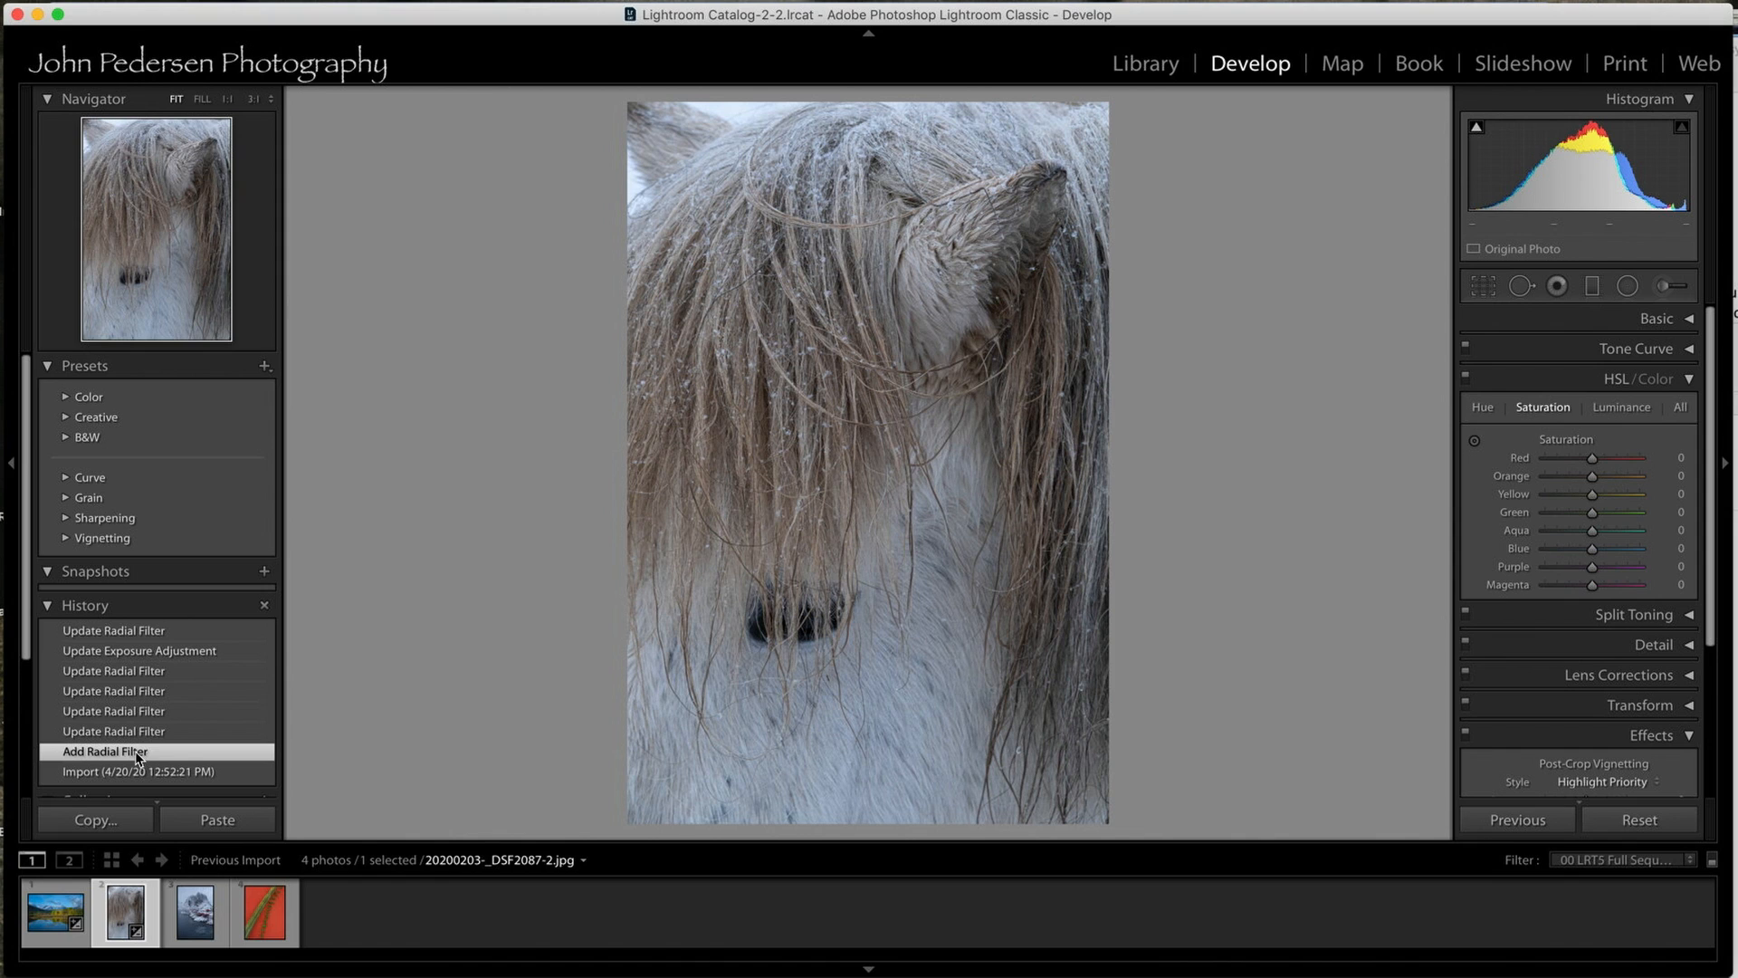
left_click(121, 634)
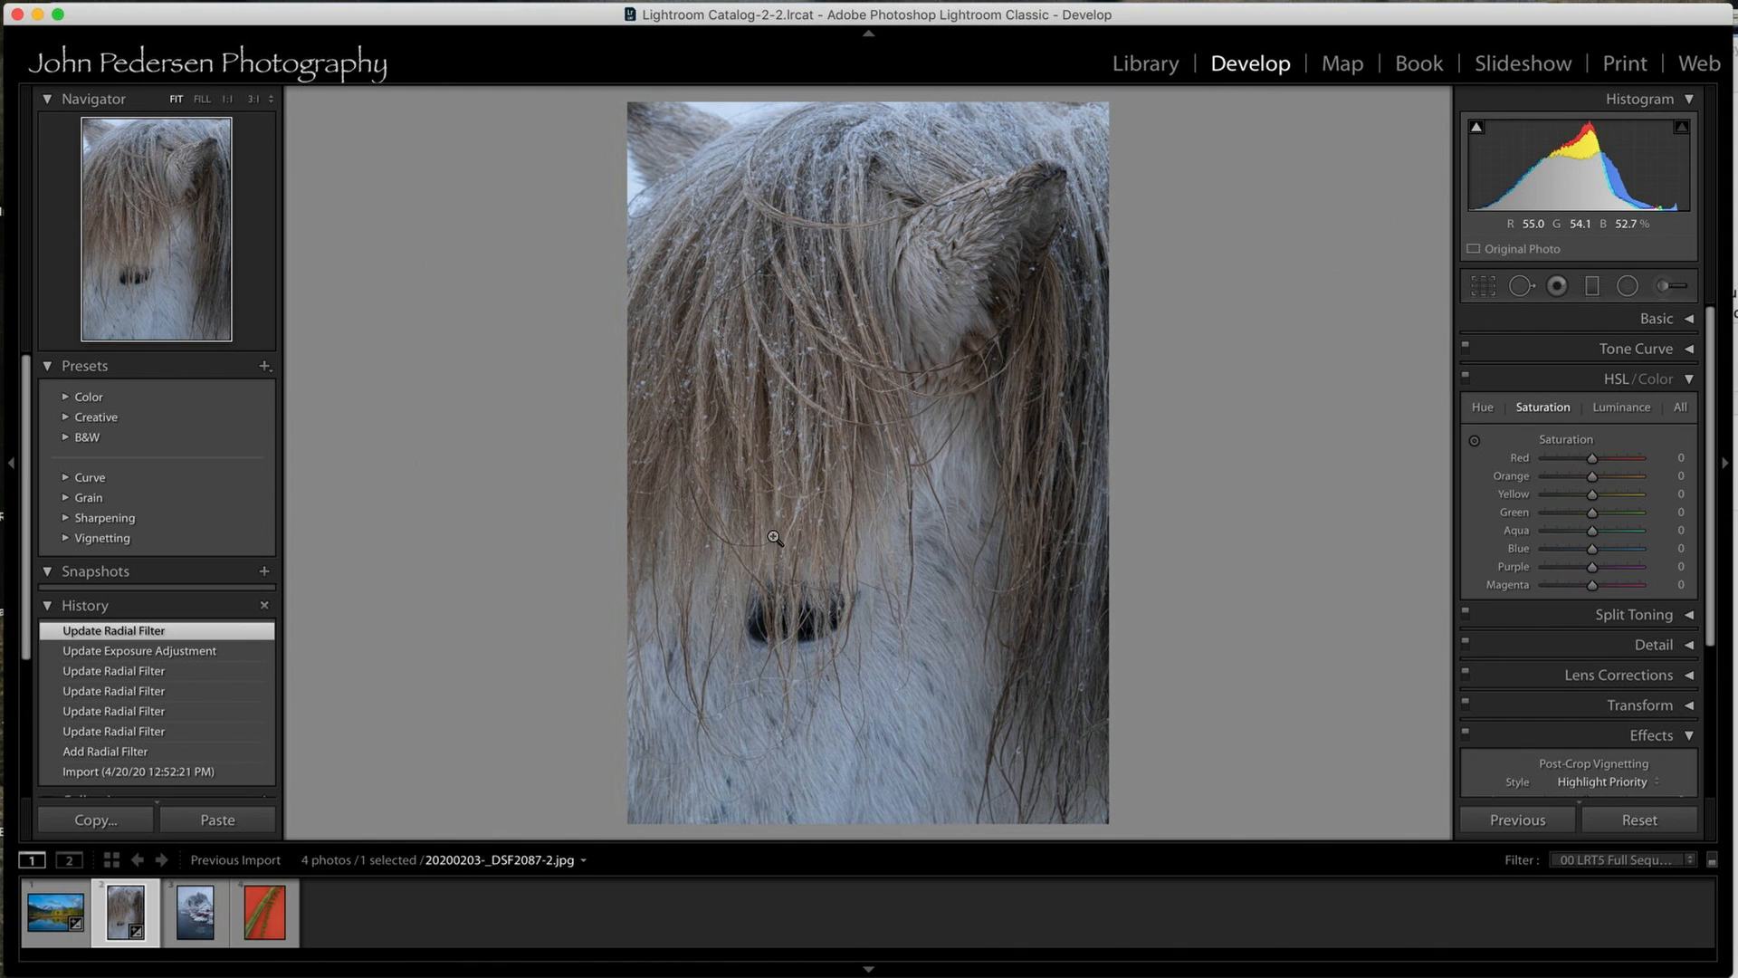
Draw a radial filter on the snowy mountain photo, then stretch and position the ellipse over the peak and the red cabins.
left_click(194, 912)
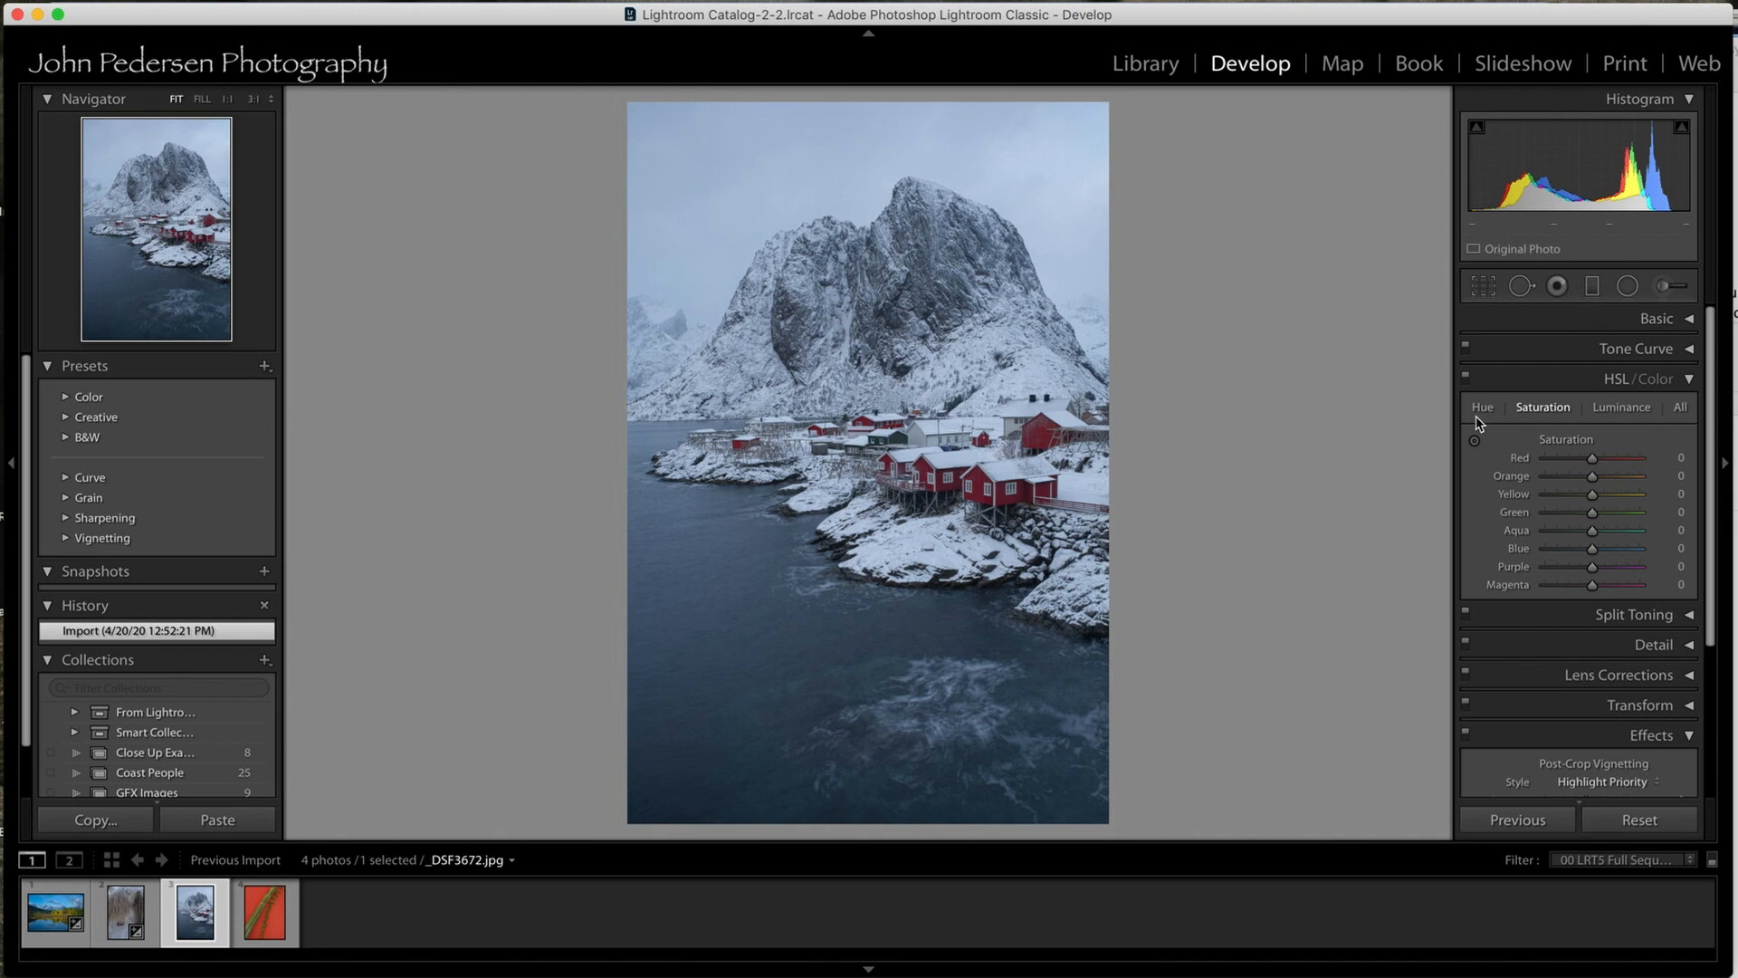
left_click(1626, 286)
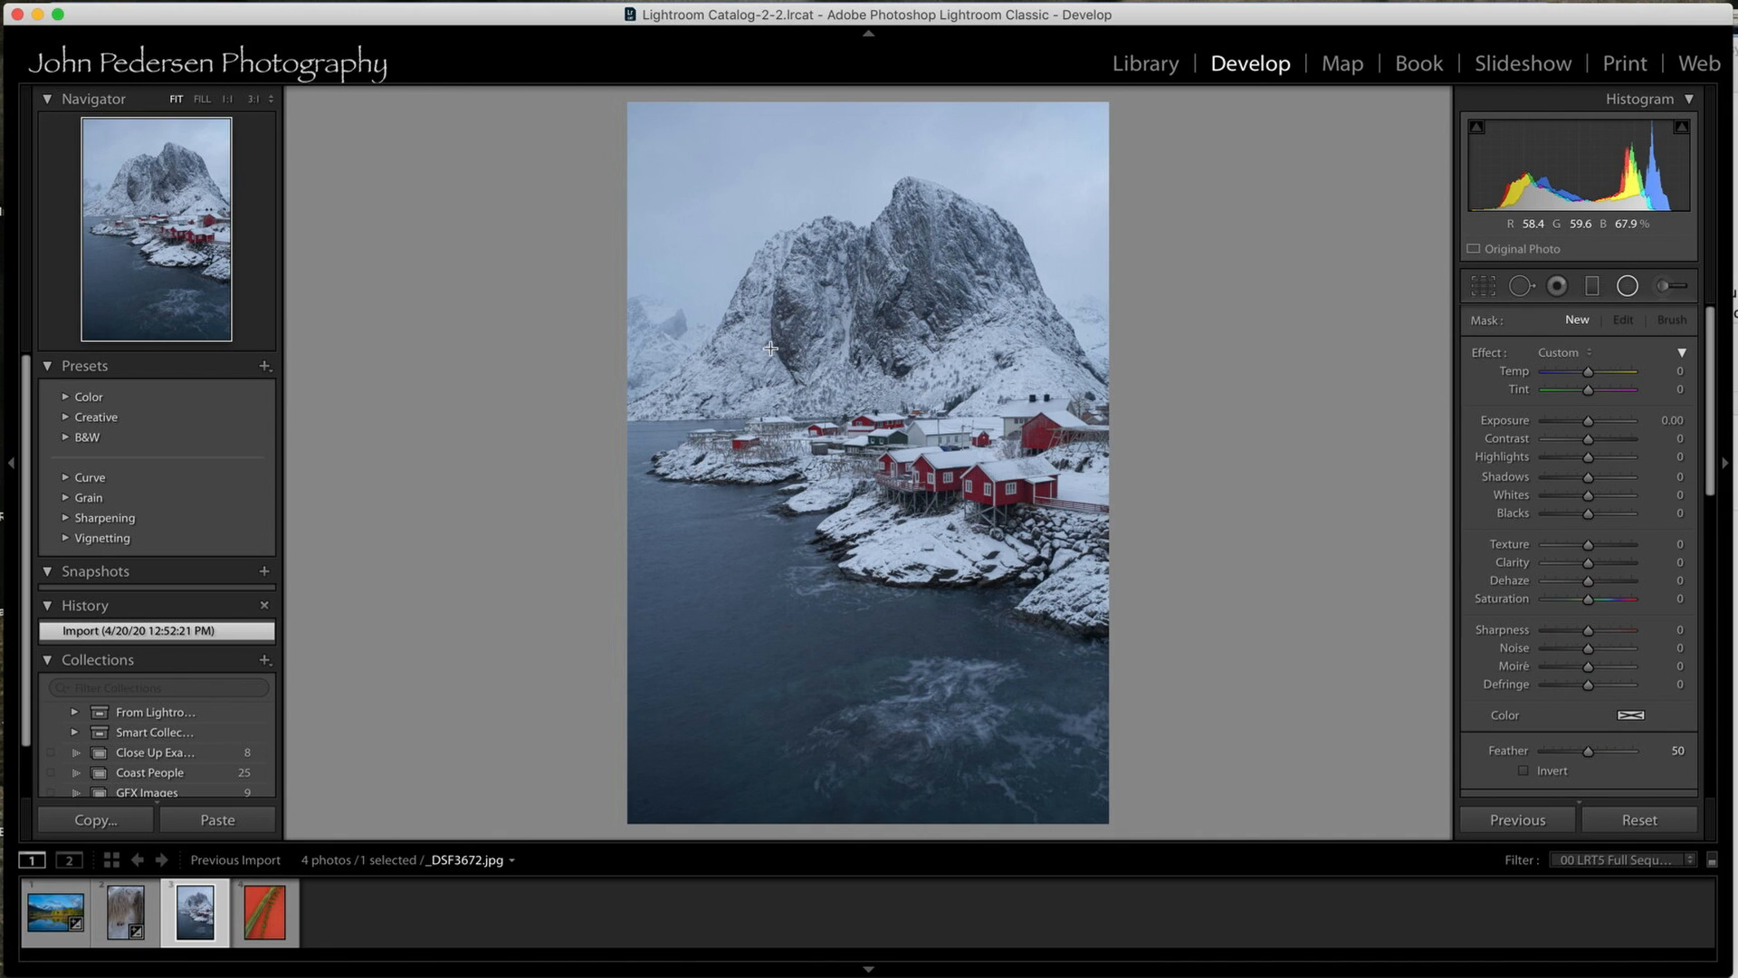
left_click_drag(807, 327, 984, 548)
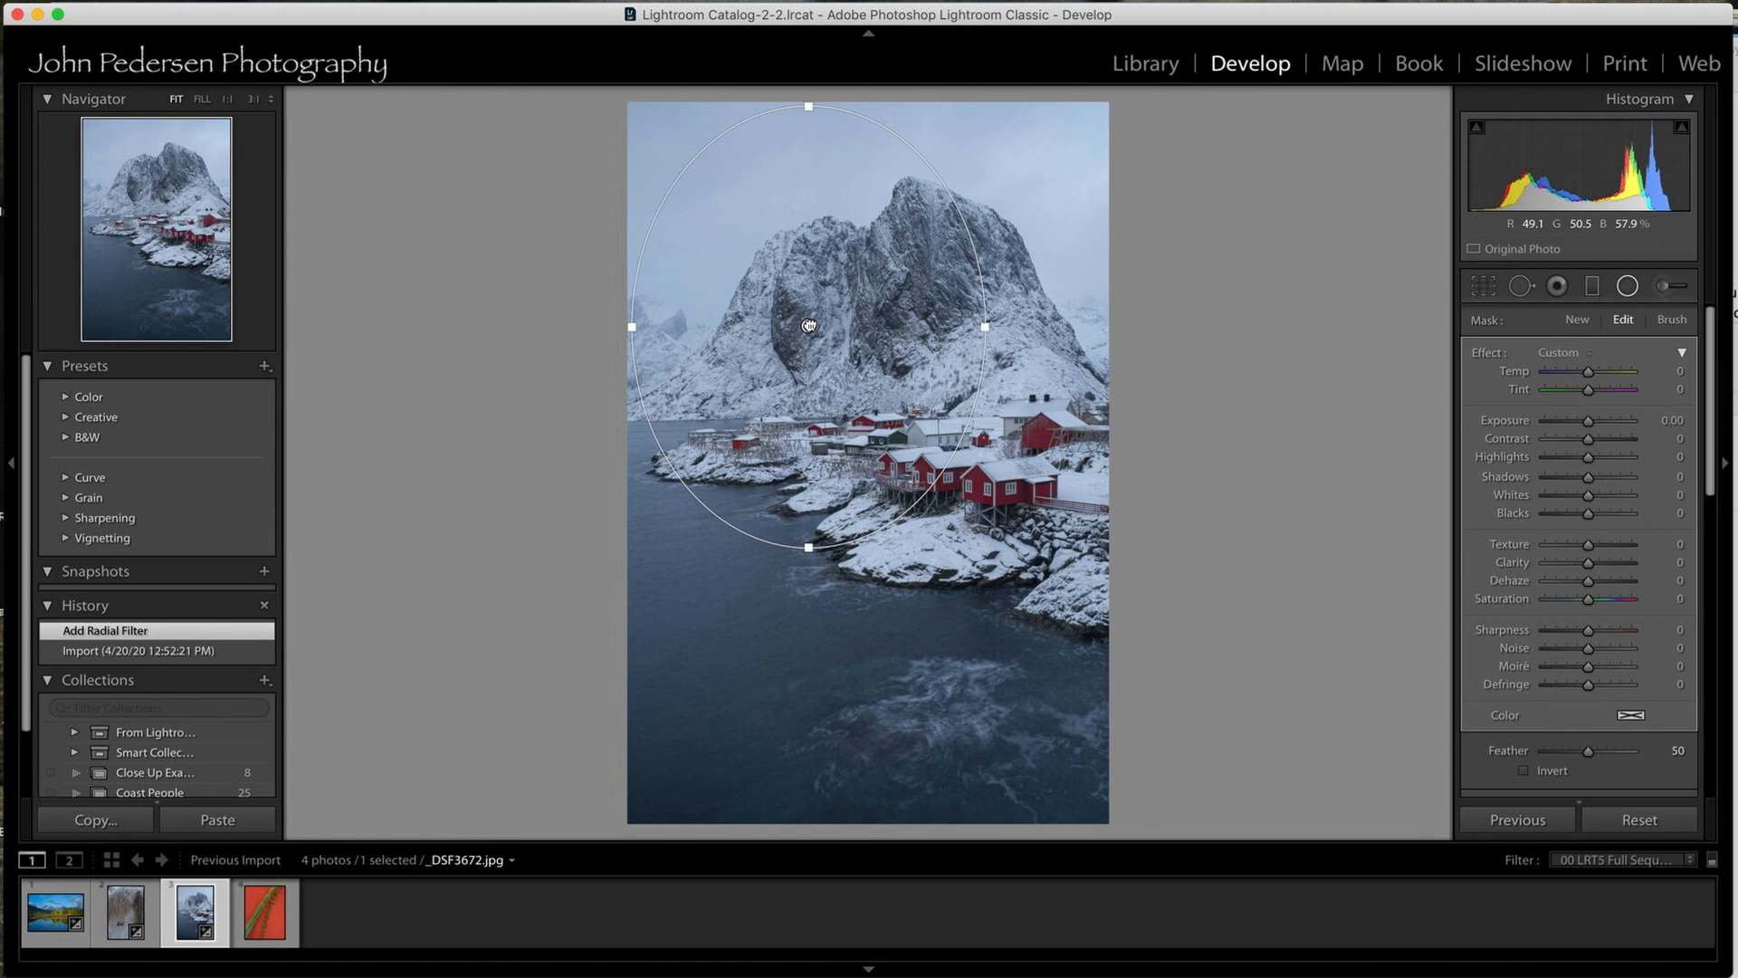
left_click_drag(806, 537, 890, 698)
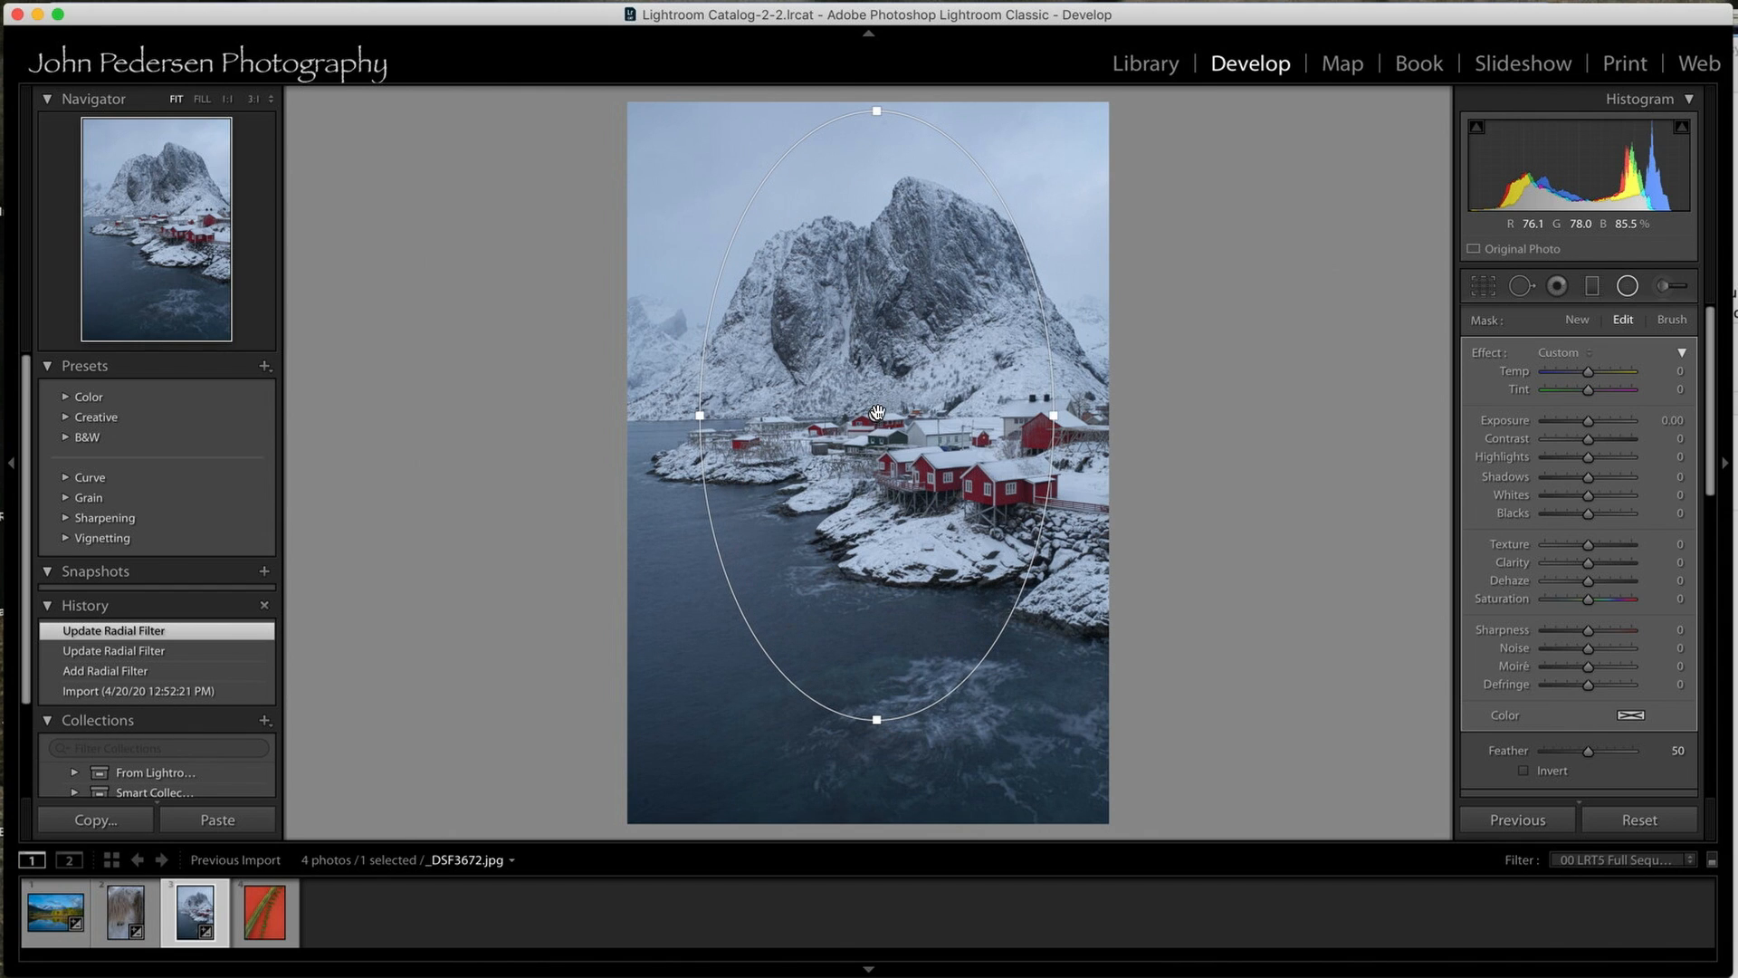
left_click_drag(876, 414, 880, 430)
Set the mountain photo's radial filter exposure to -0.49, check its mask overlay and close the filter.
left_click_drag(1588, 420, 1581, 426)
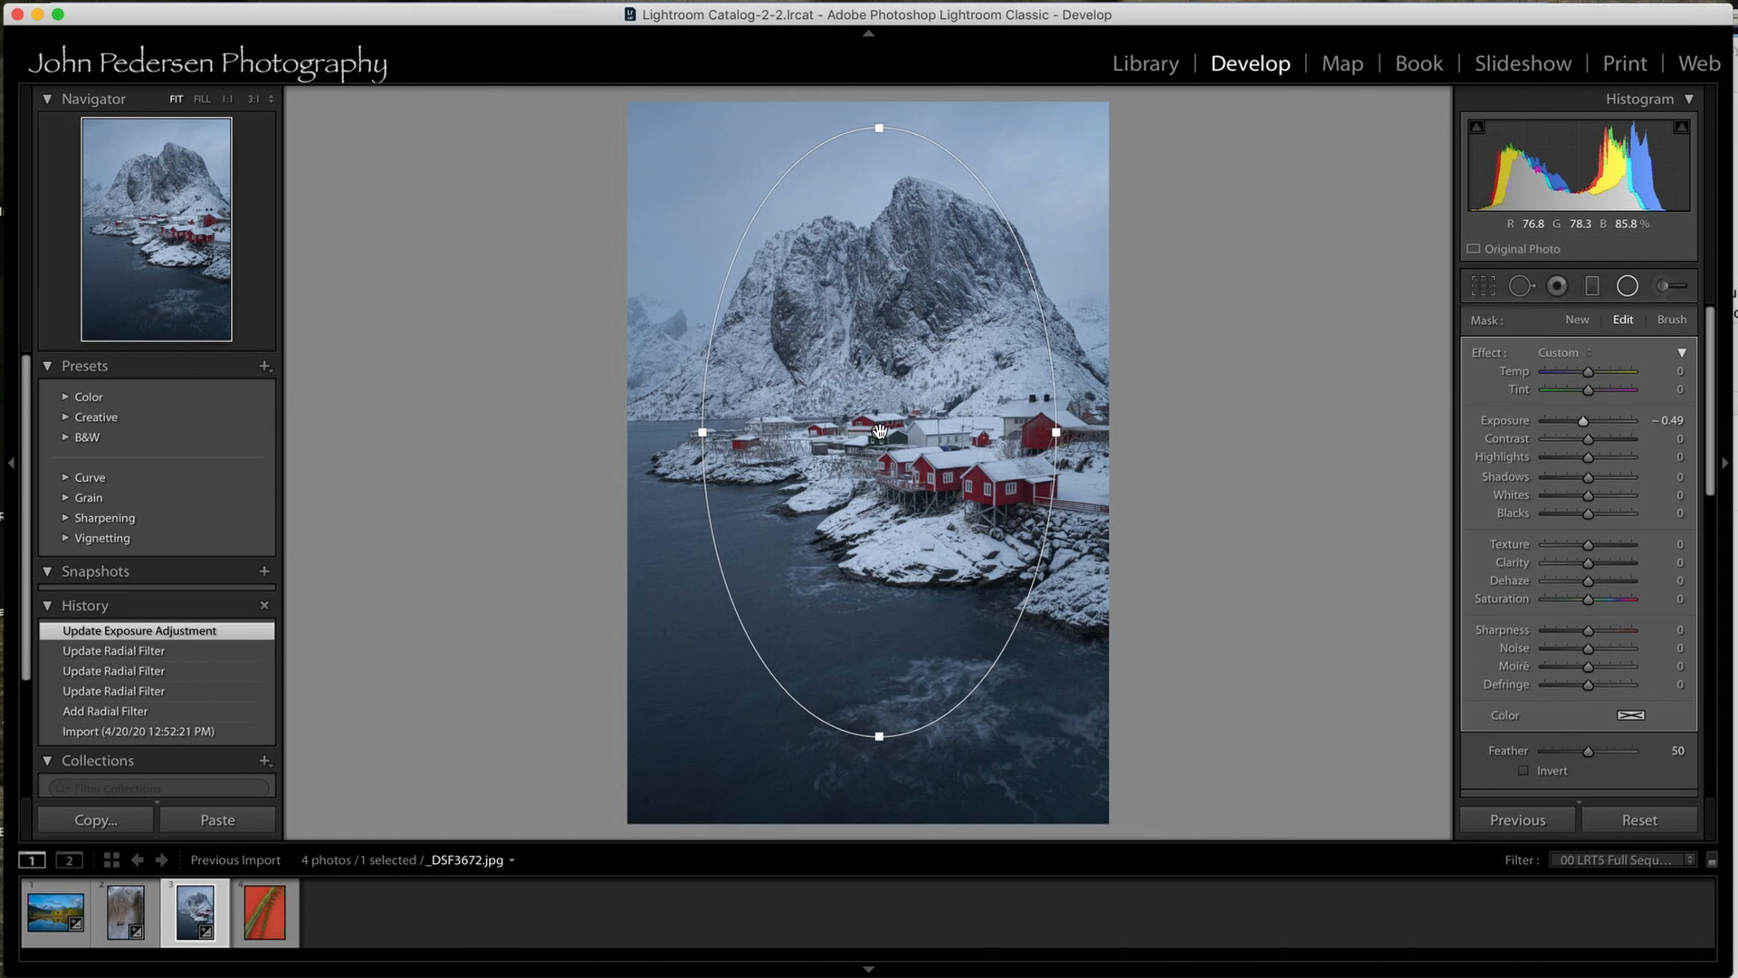
mouse_move(879, 431)
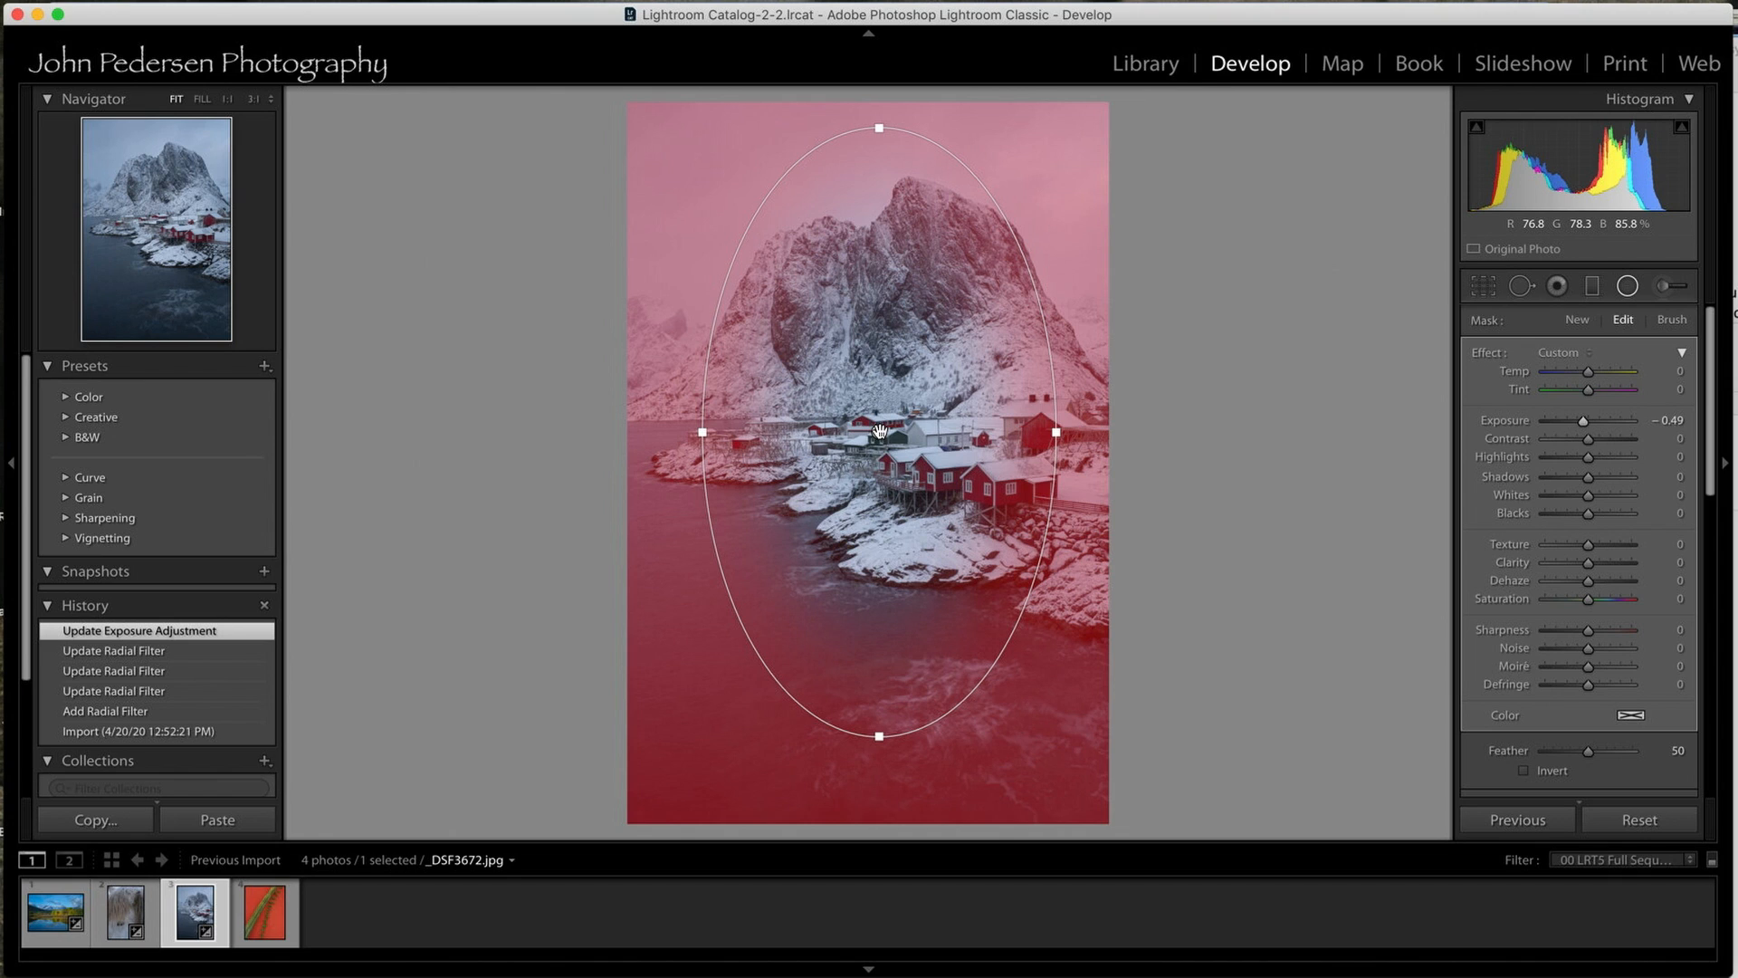
left_click(1628, 286)
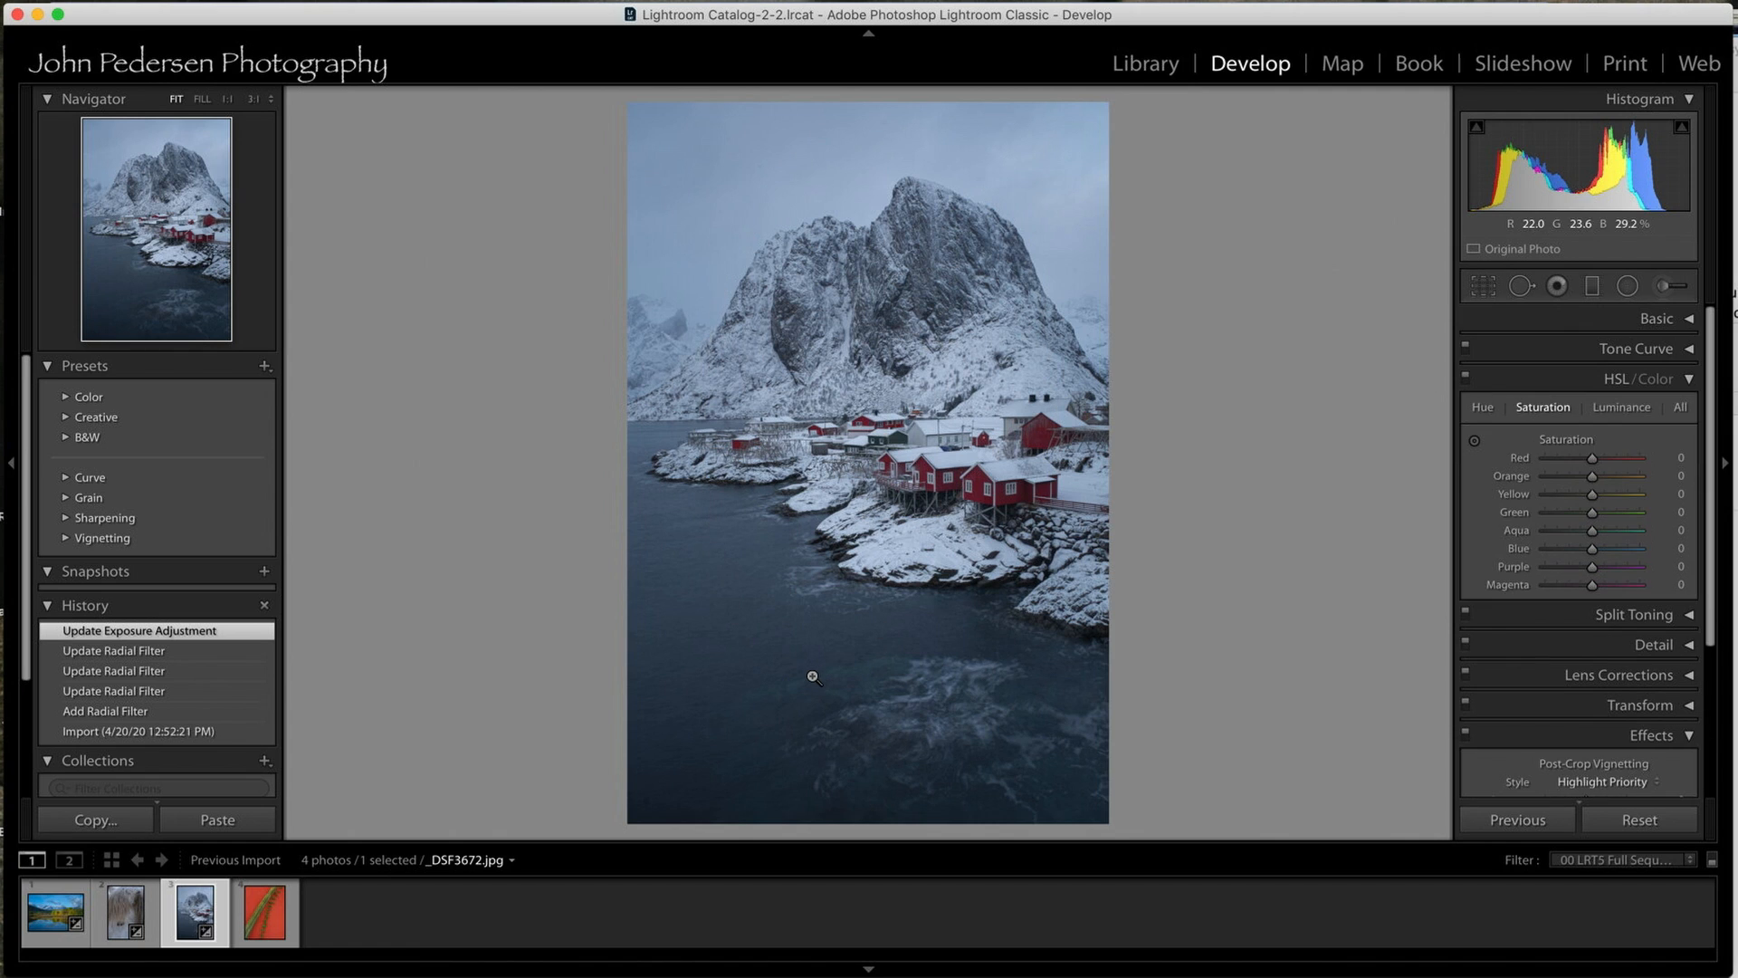
Compare the mountain photo's imported state with its darkened version, ending on the latest history state.
left_click(145, 732)
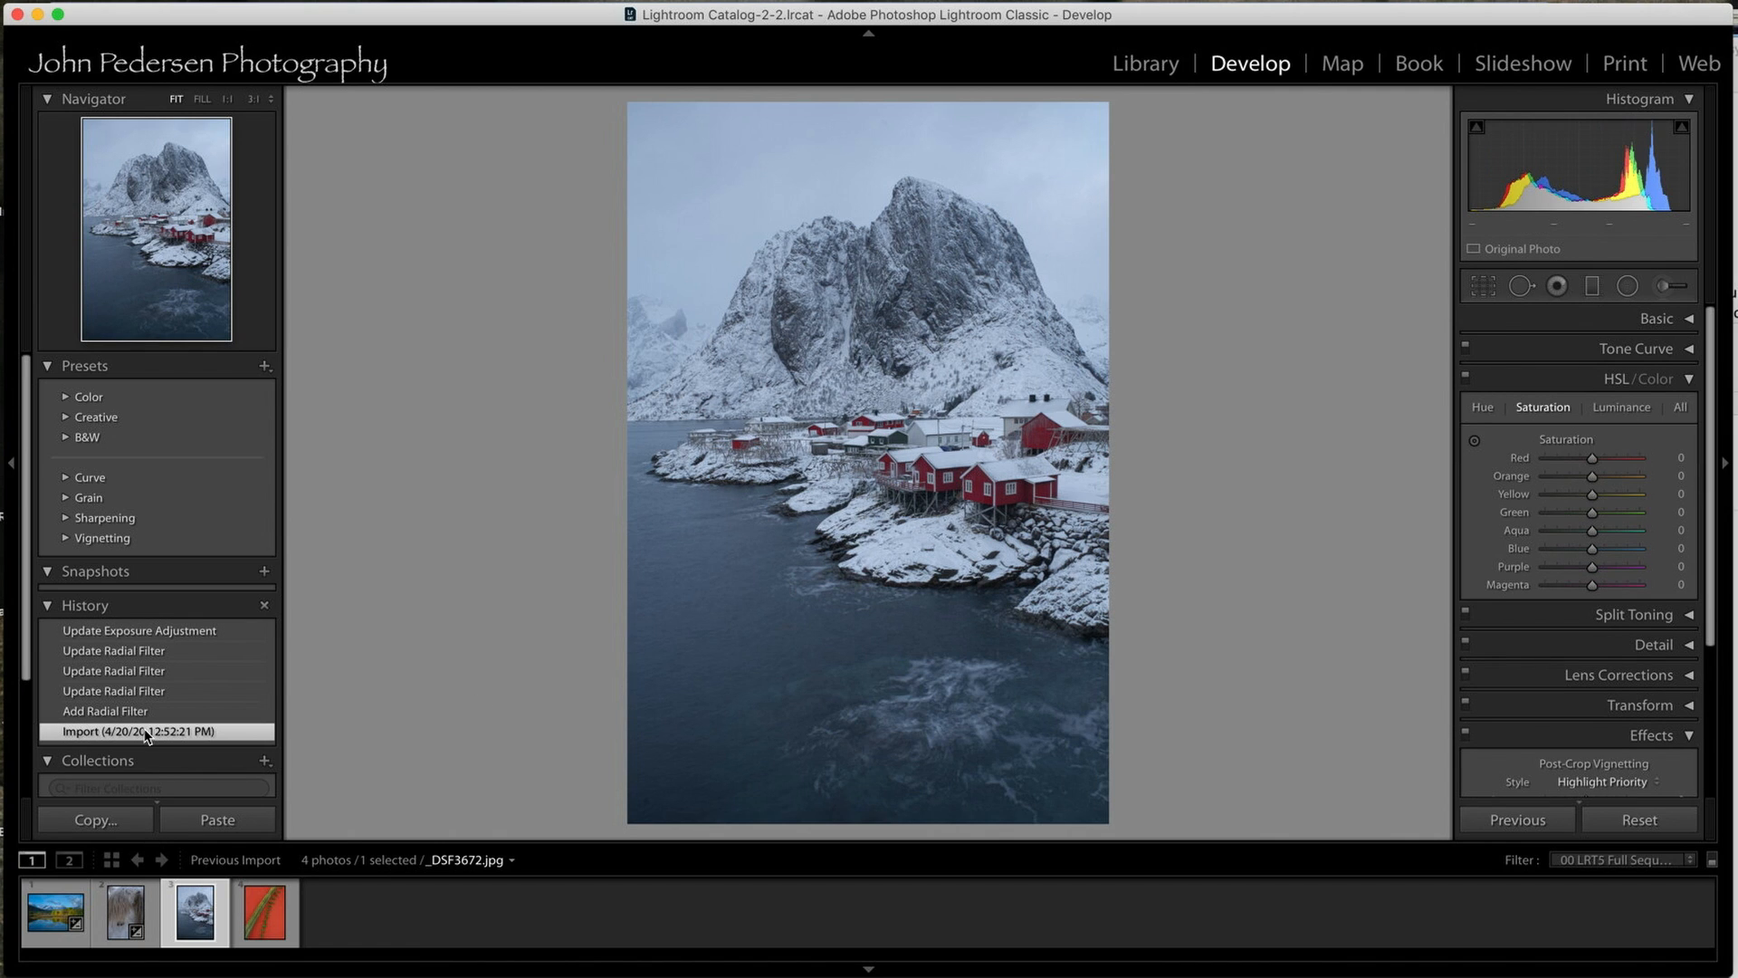
left_click(143, 633)
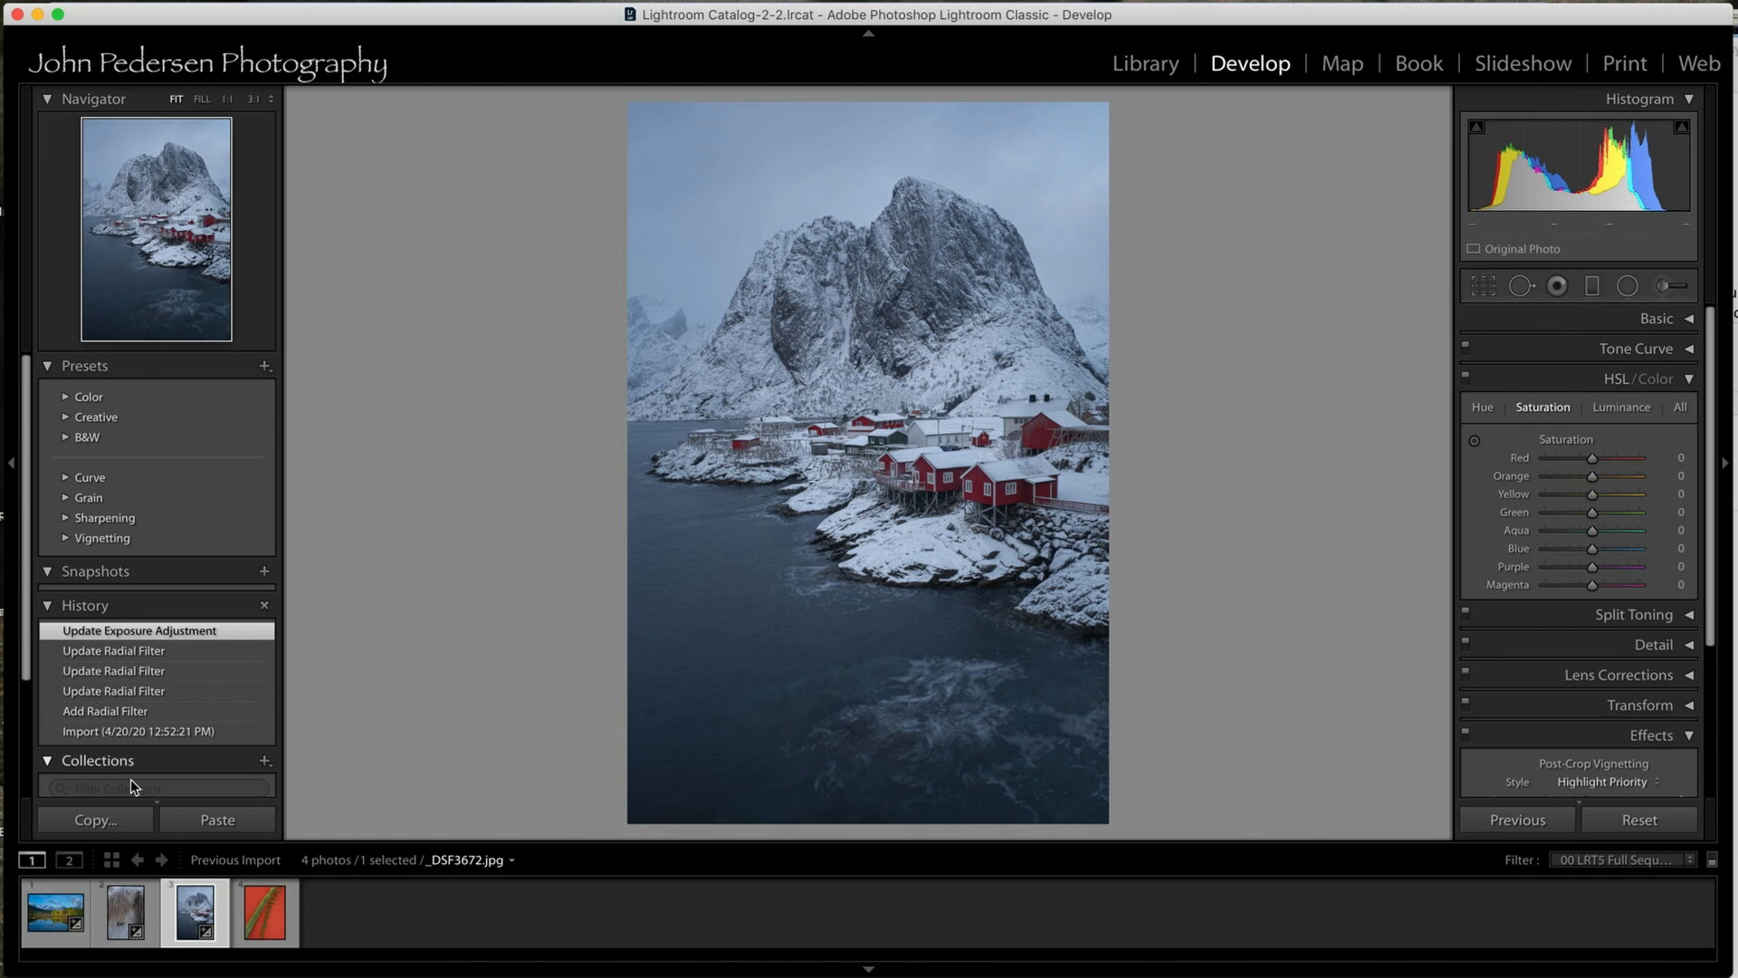
Apply a post-crop vignette with an amount of -17 to the cactus photo with the red wall.
left_click(271, 906)
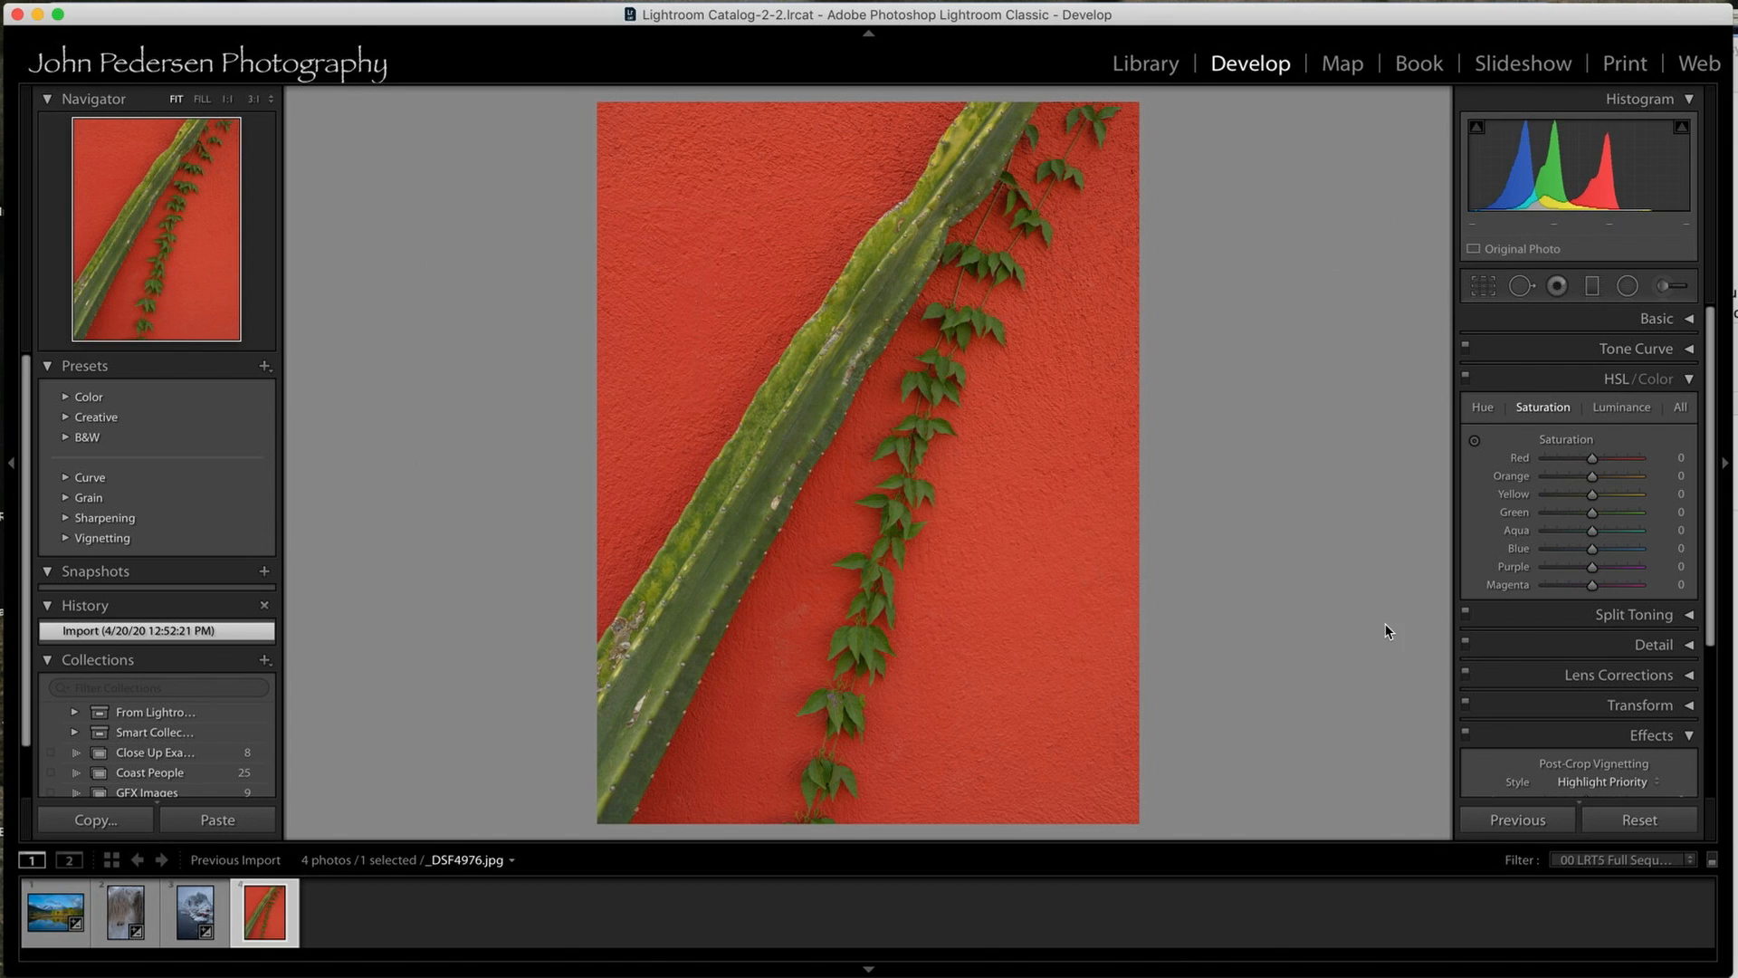
scroll(1484, 616, "down", 3)
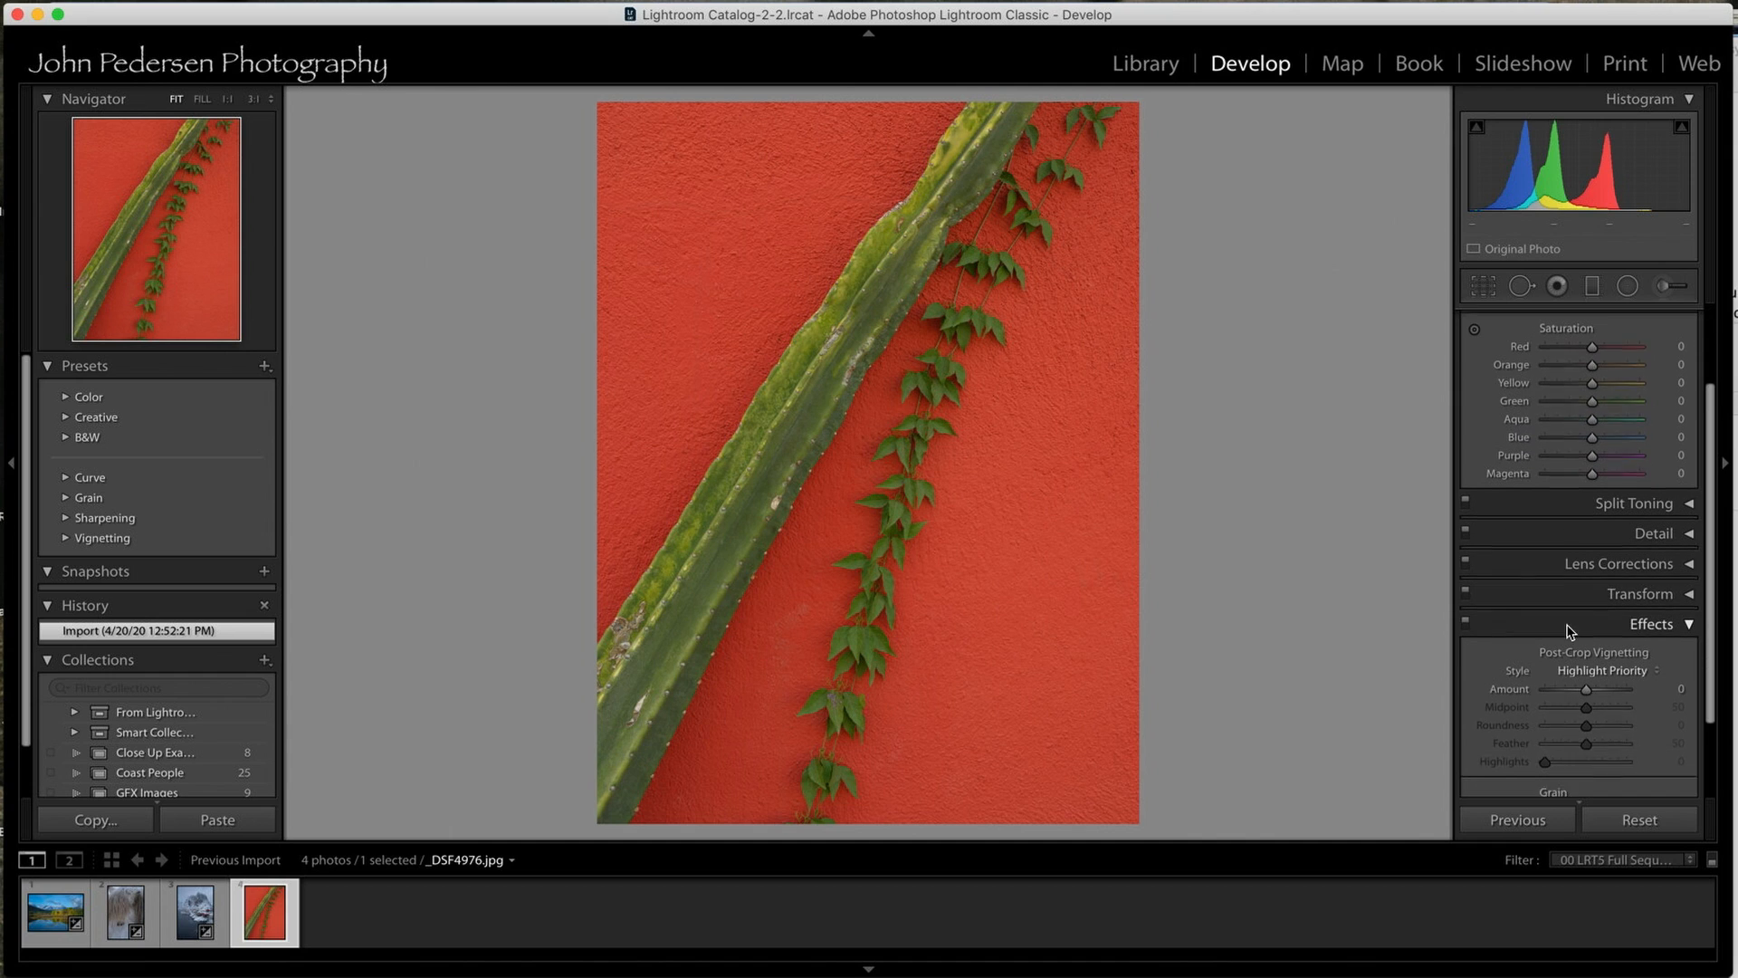
left_click_drag(1579, 687, 1578, 682)
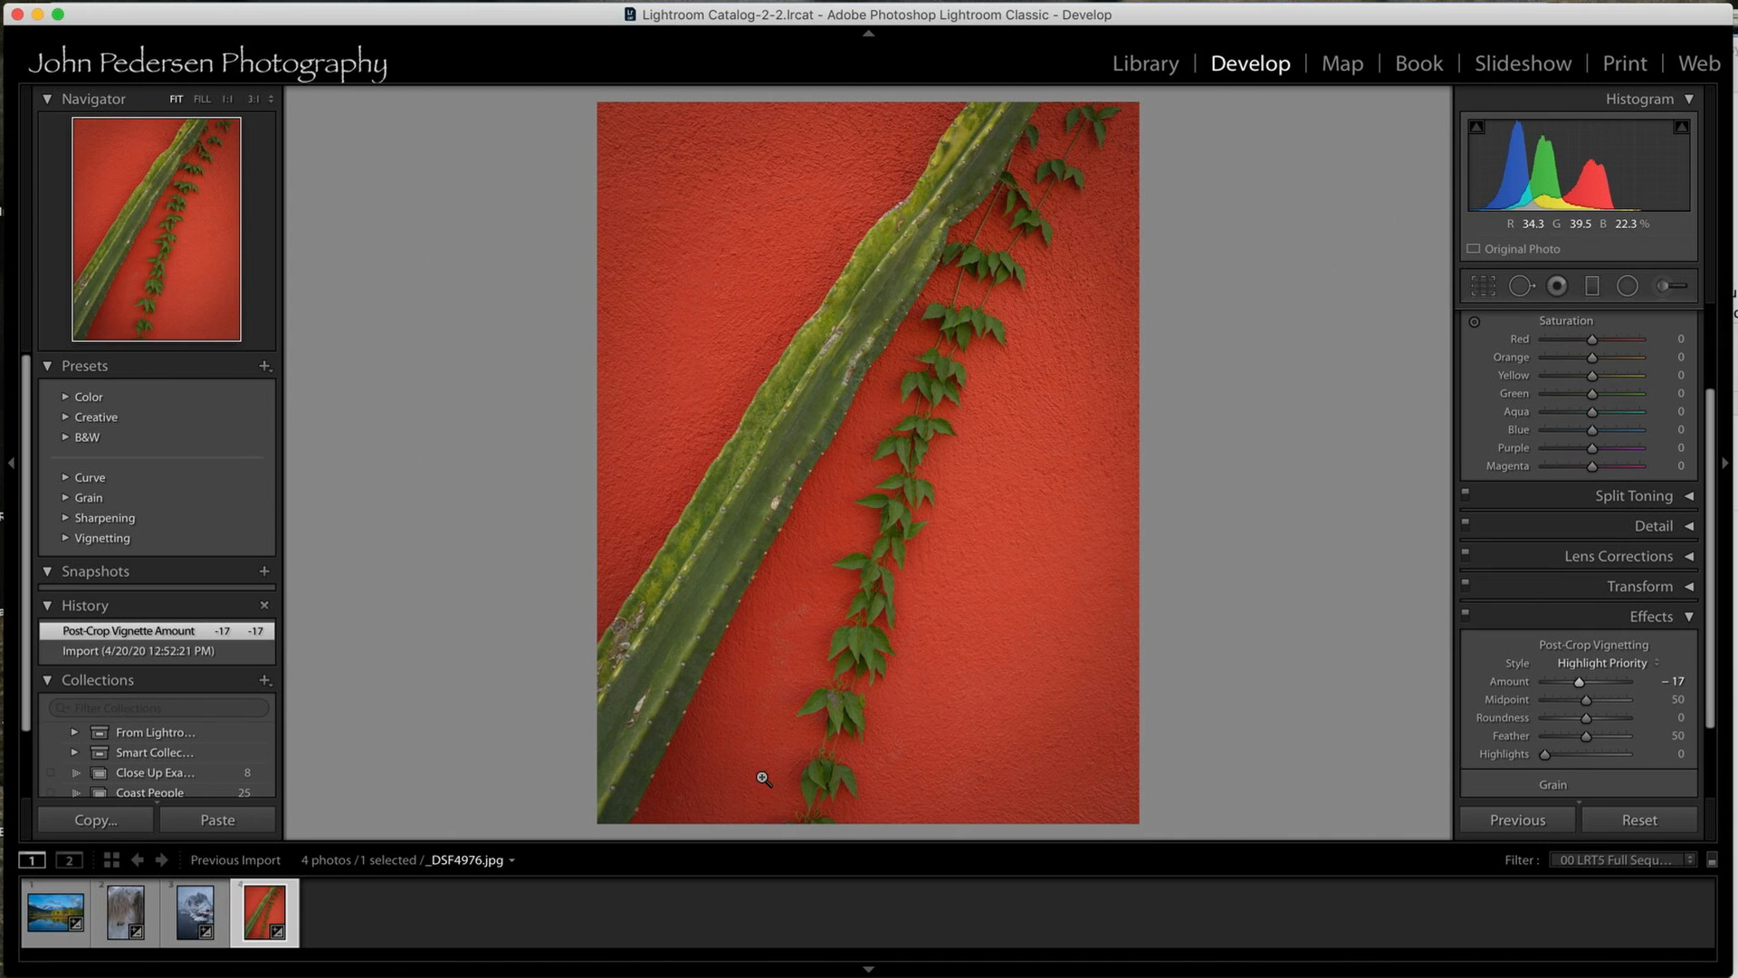
Compare the cactus photo before and after the post-crop vignette, ending on the vignetted state.
left_click(201, 650)
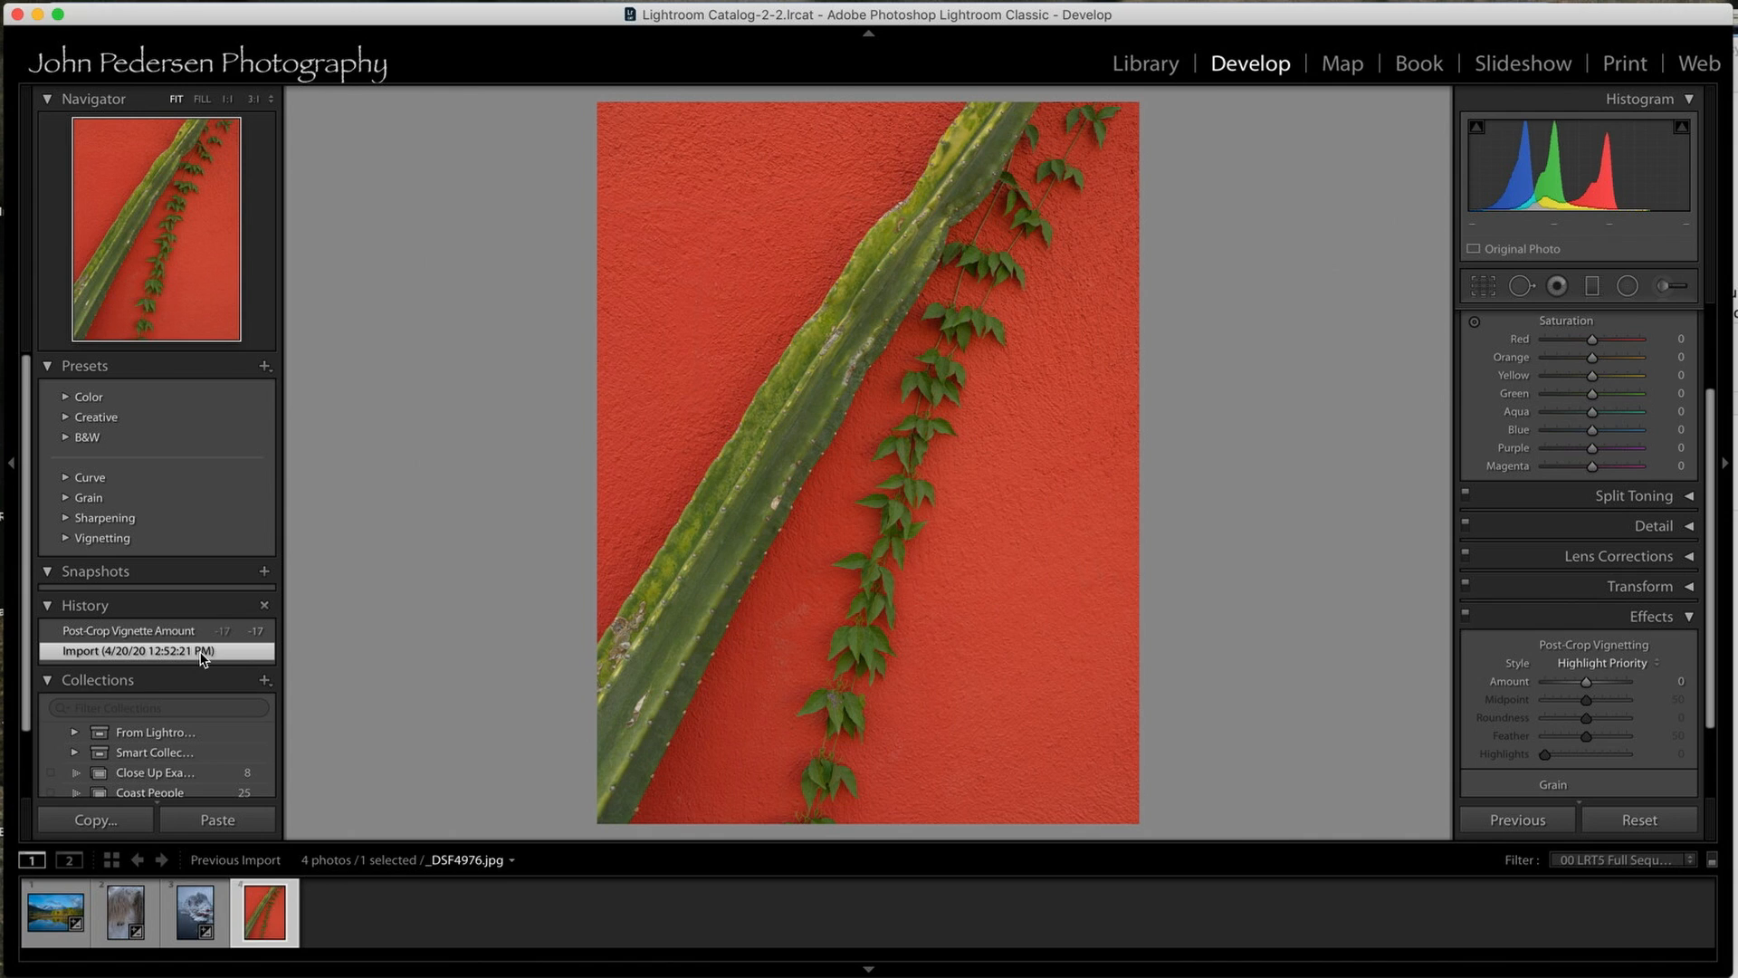
left_click(192, 631)
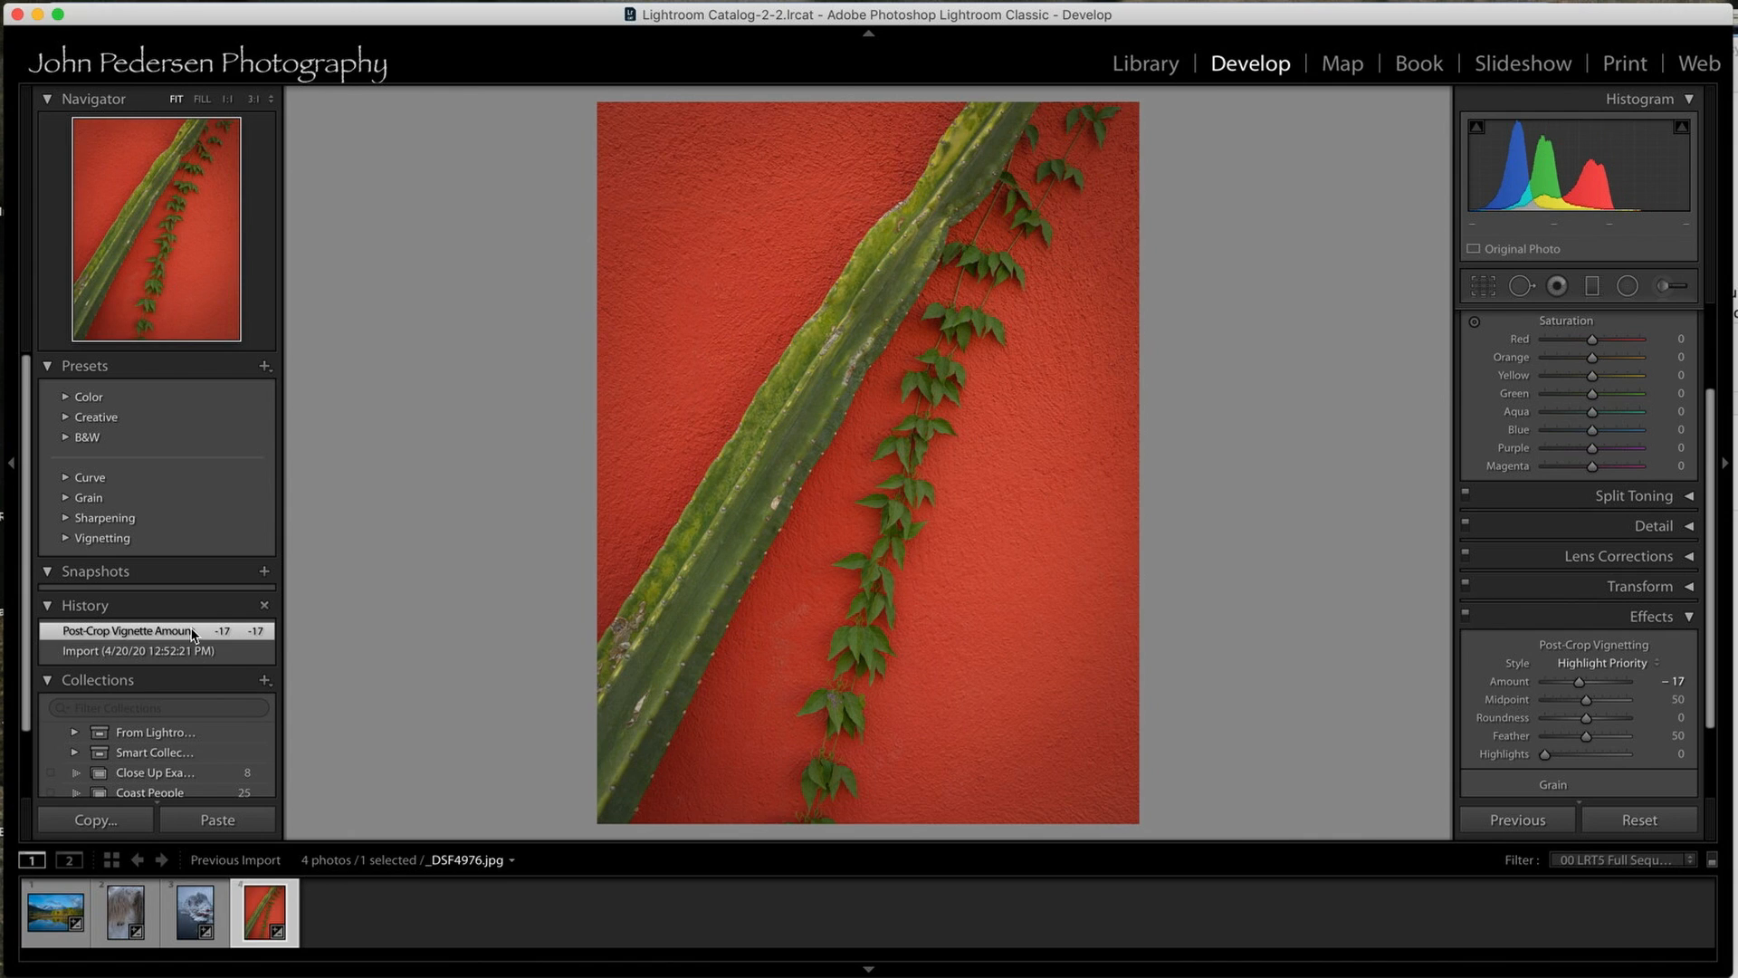